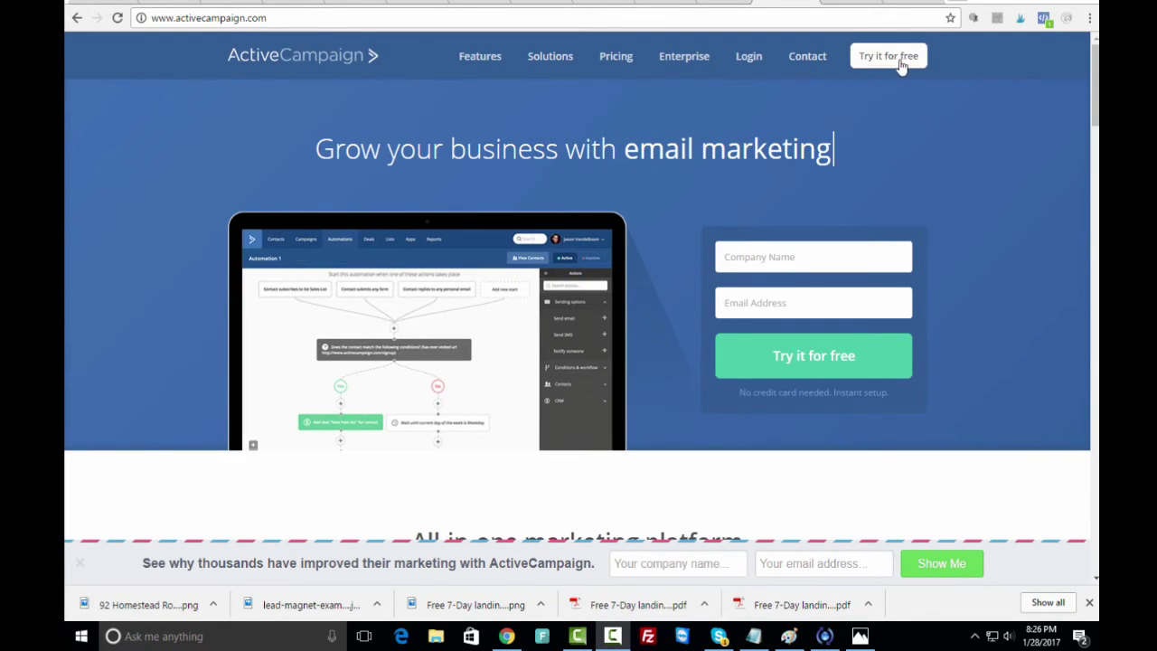
Open the free-trial sign-up page from the ActiveCampaign home page
left_click(890, 63)
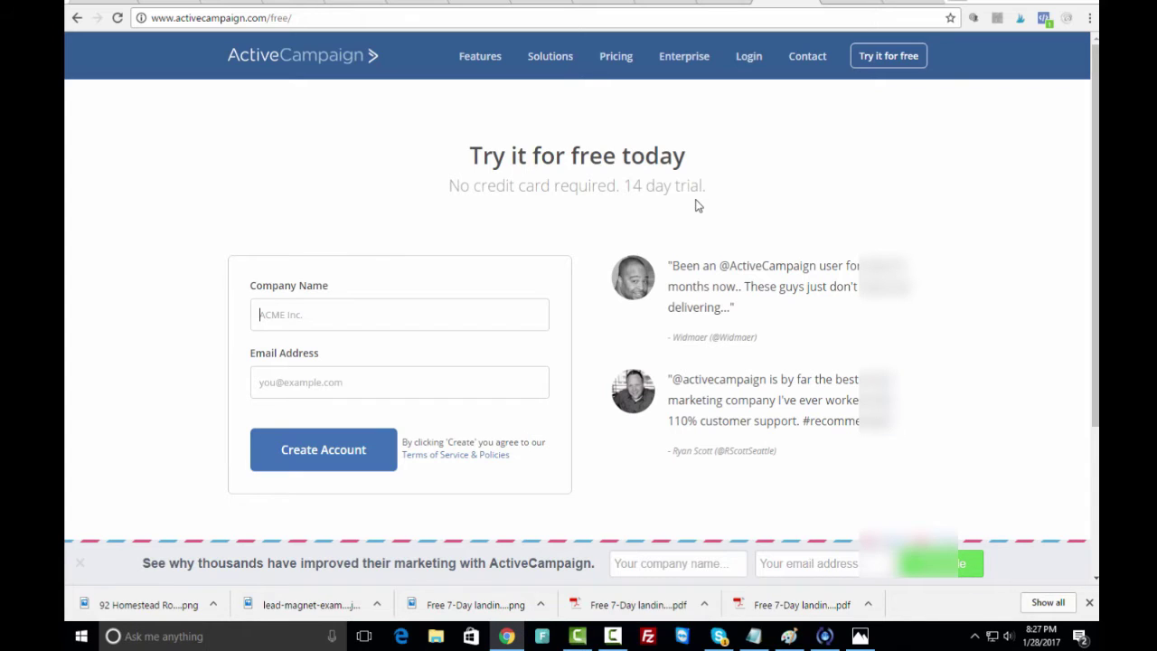
left_click(714, 2)
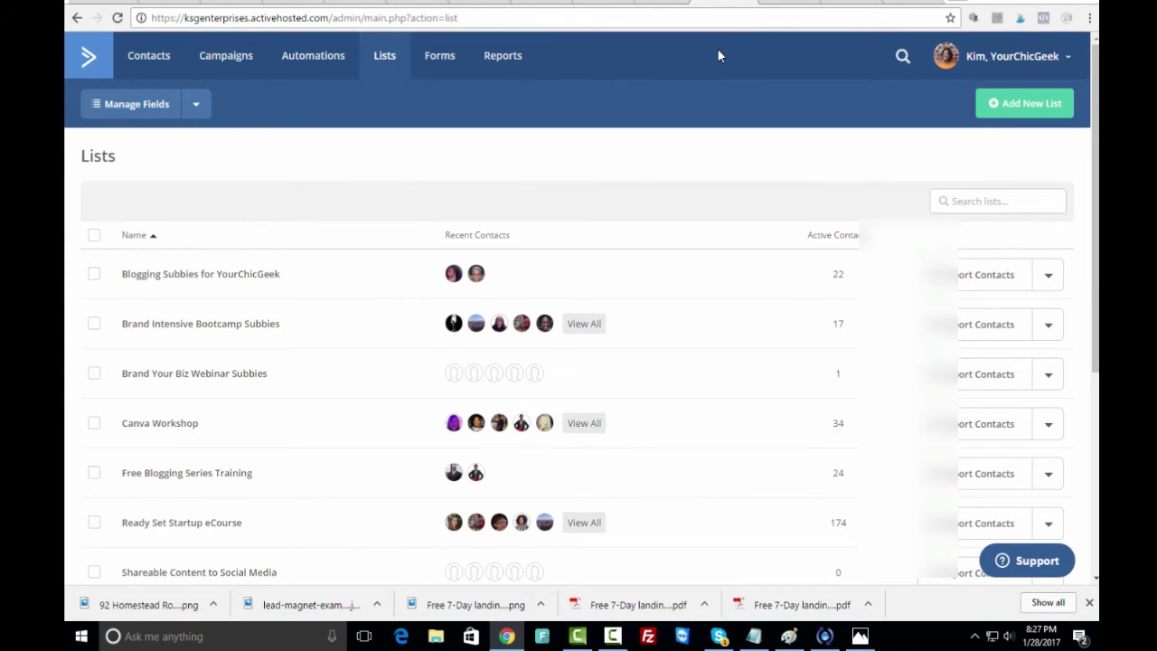
left_click(1021, 109)
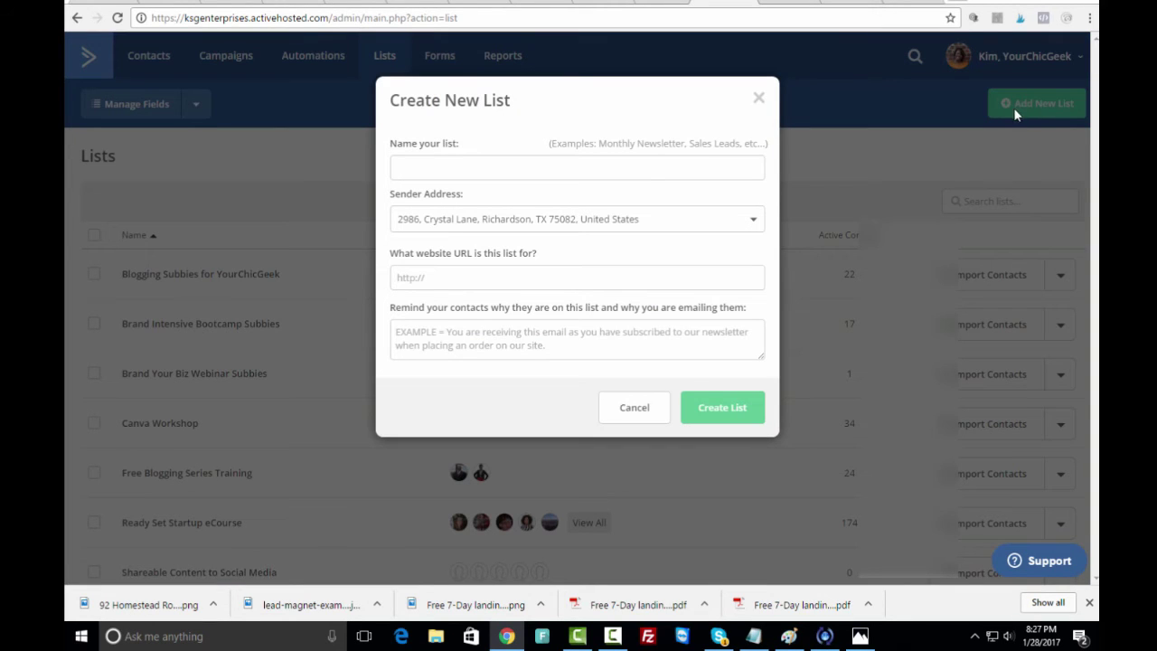
left_click(471, 168)
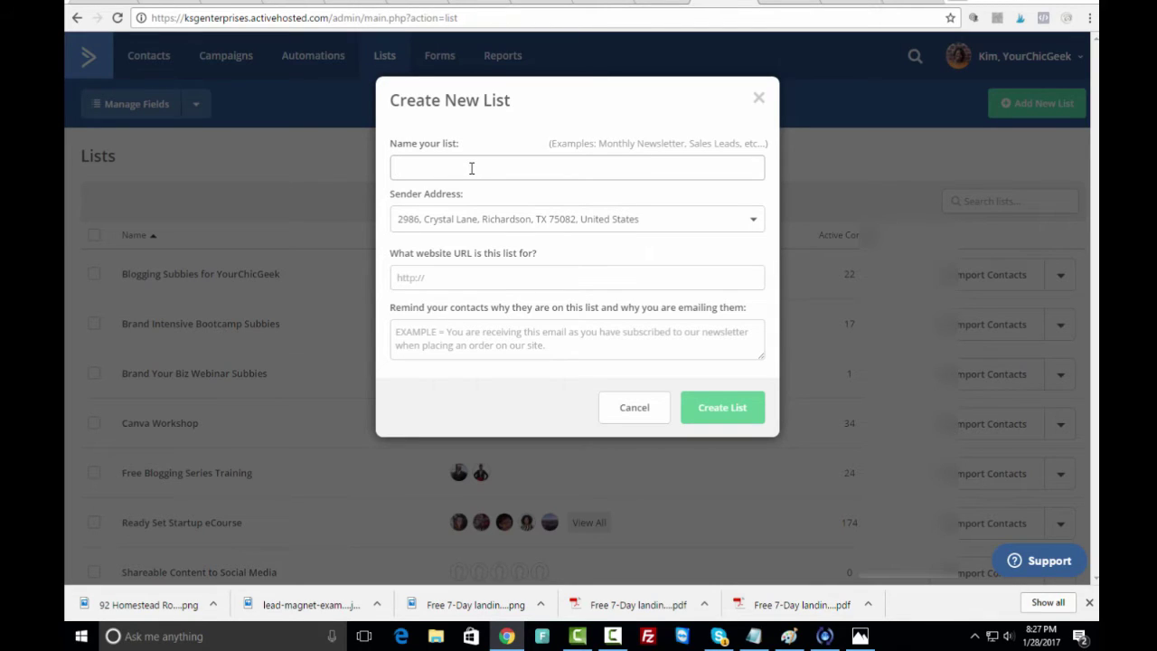
type("YourChicGeek")
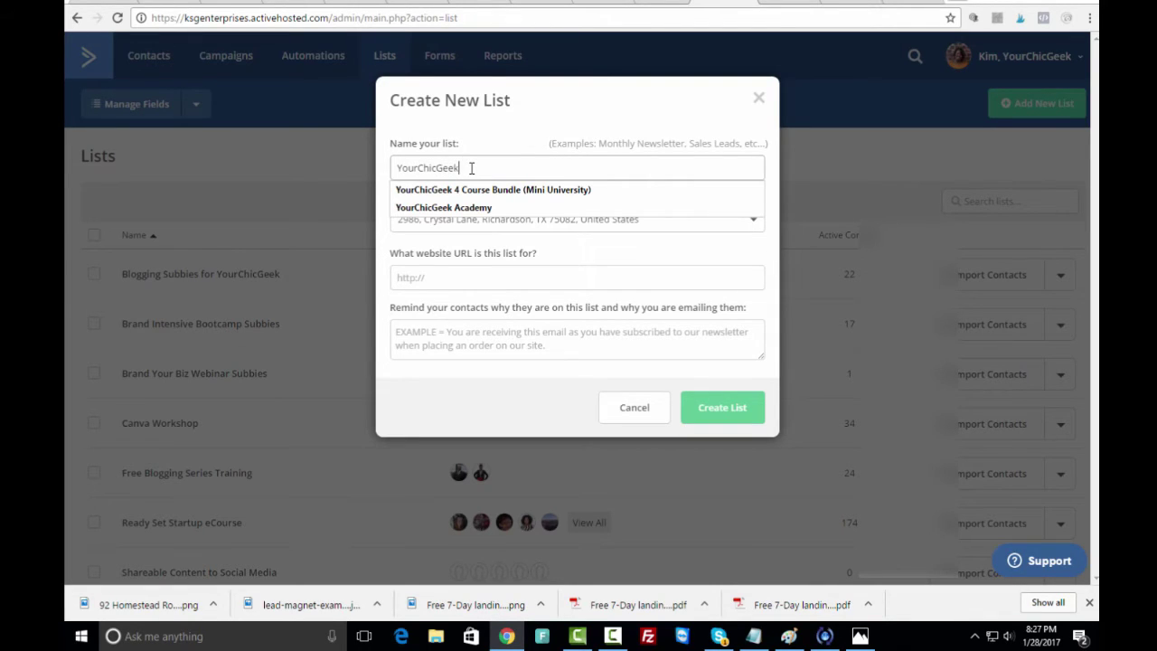
type(" Test")
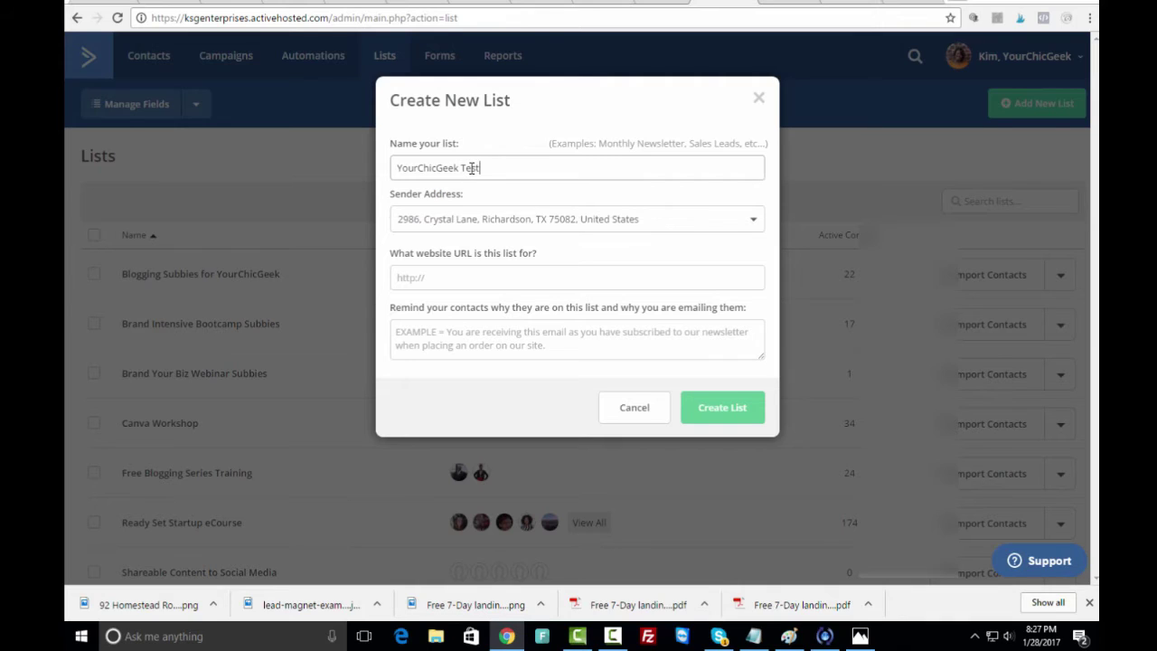
type(" Email List")
left_click(457, 276)
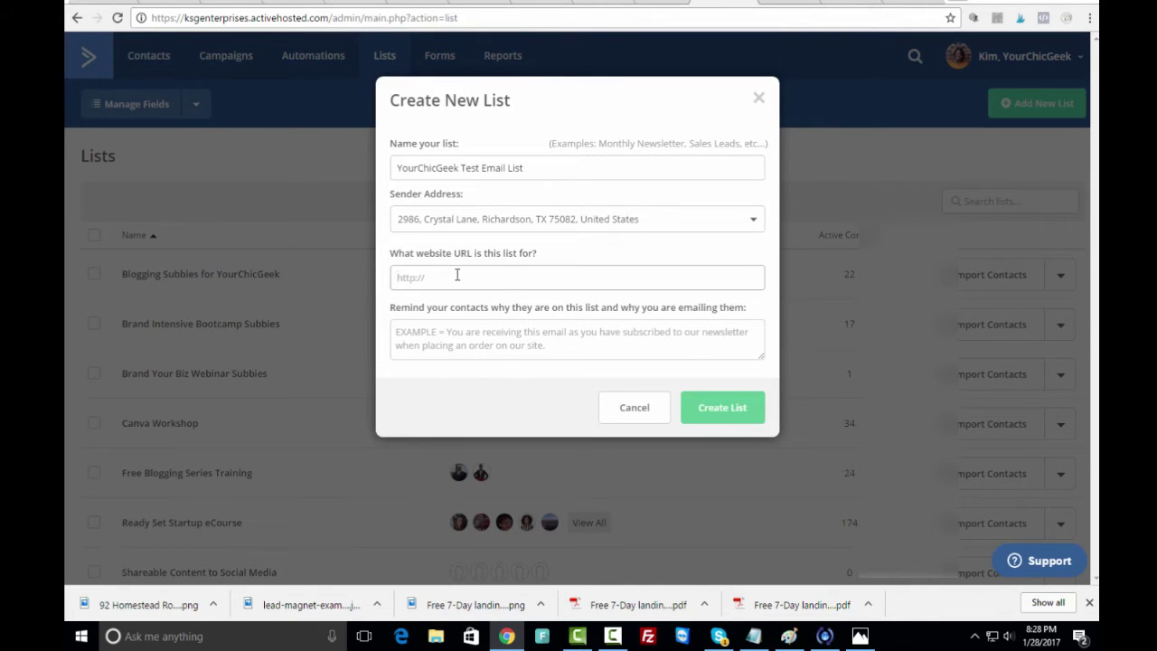
type("http://yourchicgeek.com")
Enter the reminder "You are receving emails from YourChicGeek.com because you subscribed to my mailing list", create the list and check the lists overview
left_click(439, 341)
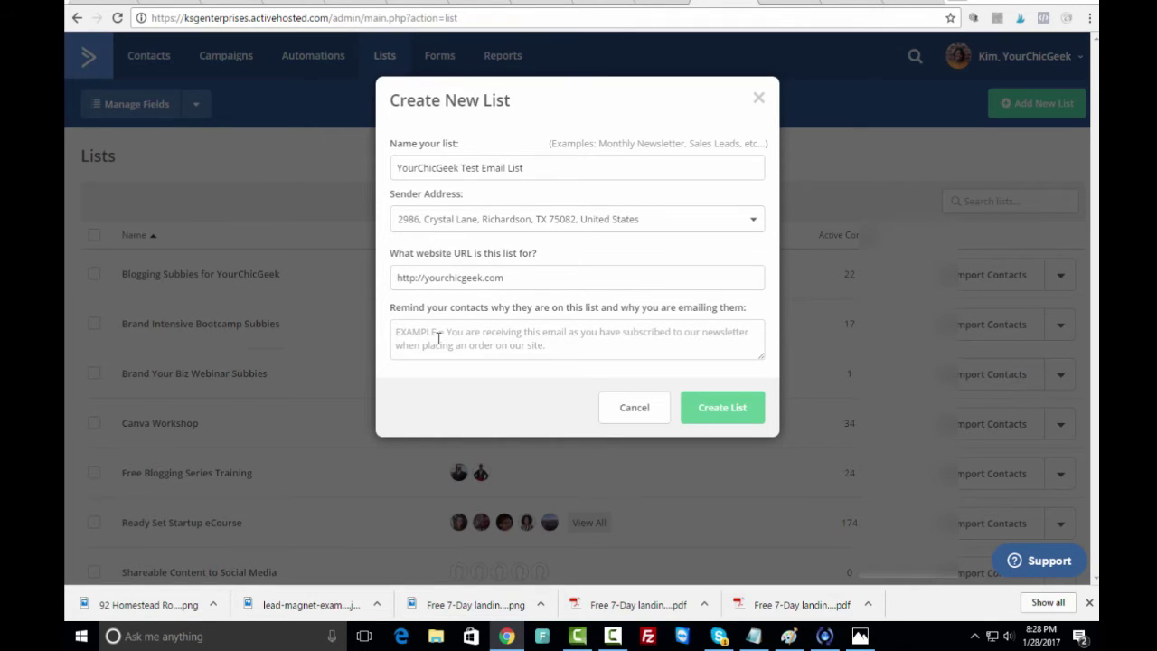
type("You are rec")
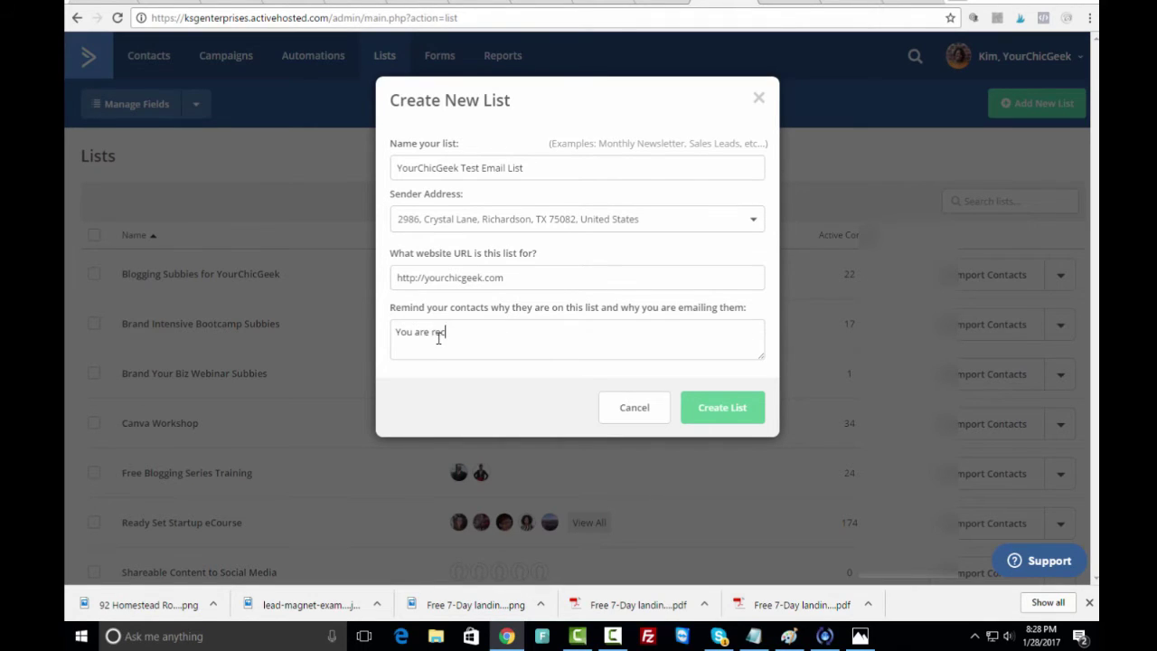
type("eving emails from YourChicGeek")
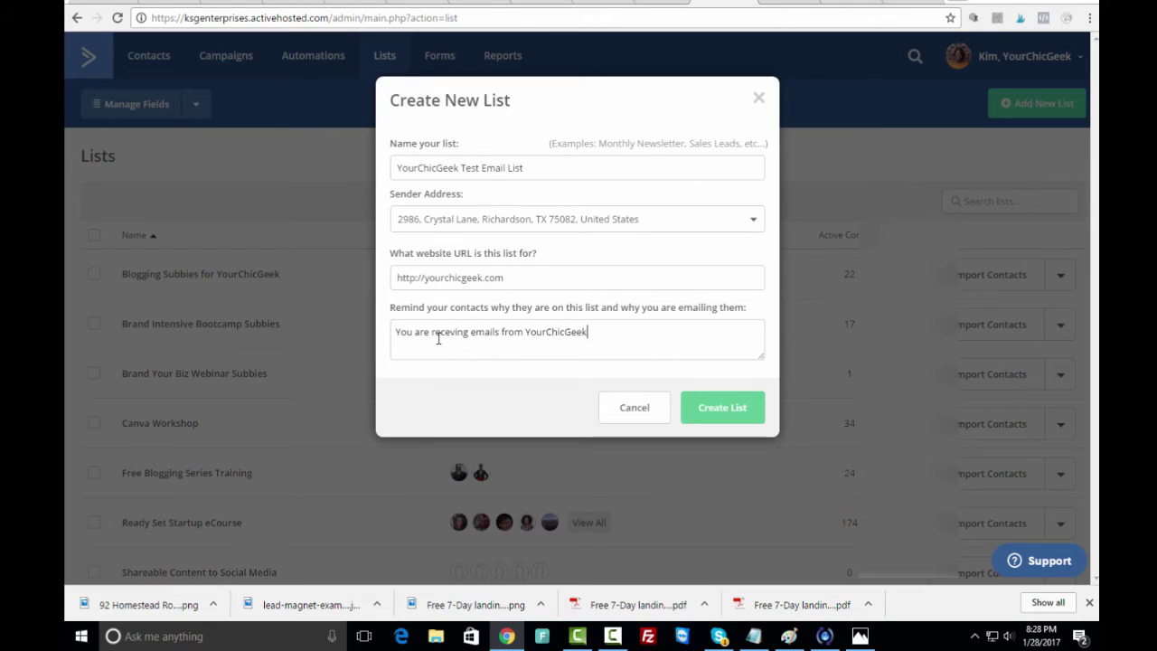
type(".com because you su")
key("BackSpace")
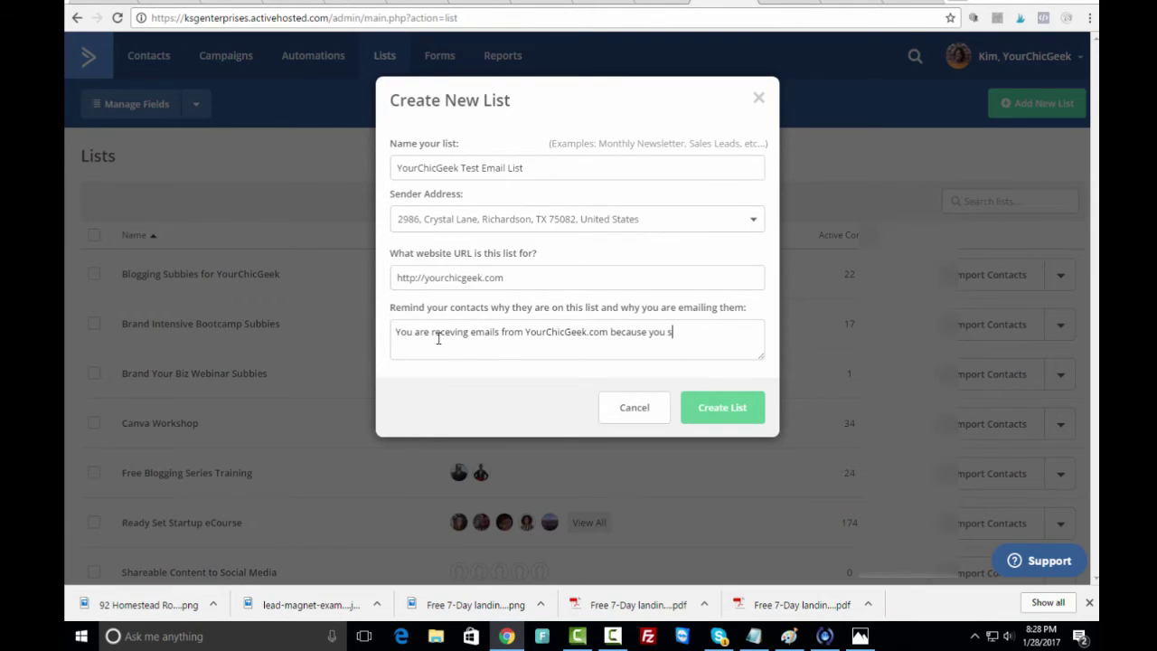
type("ubscribed to my mailing list")
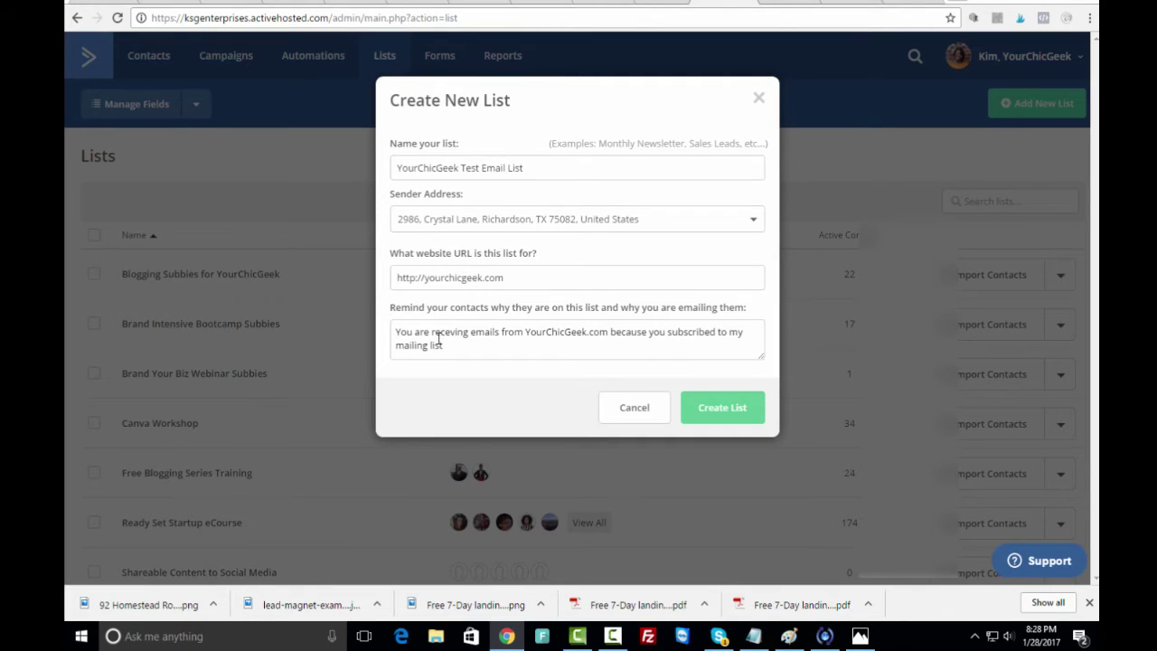
left_click(439, 337)
left_click(716, 407)
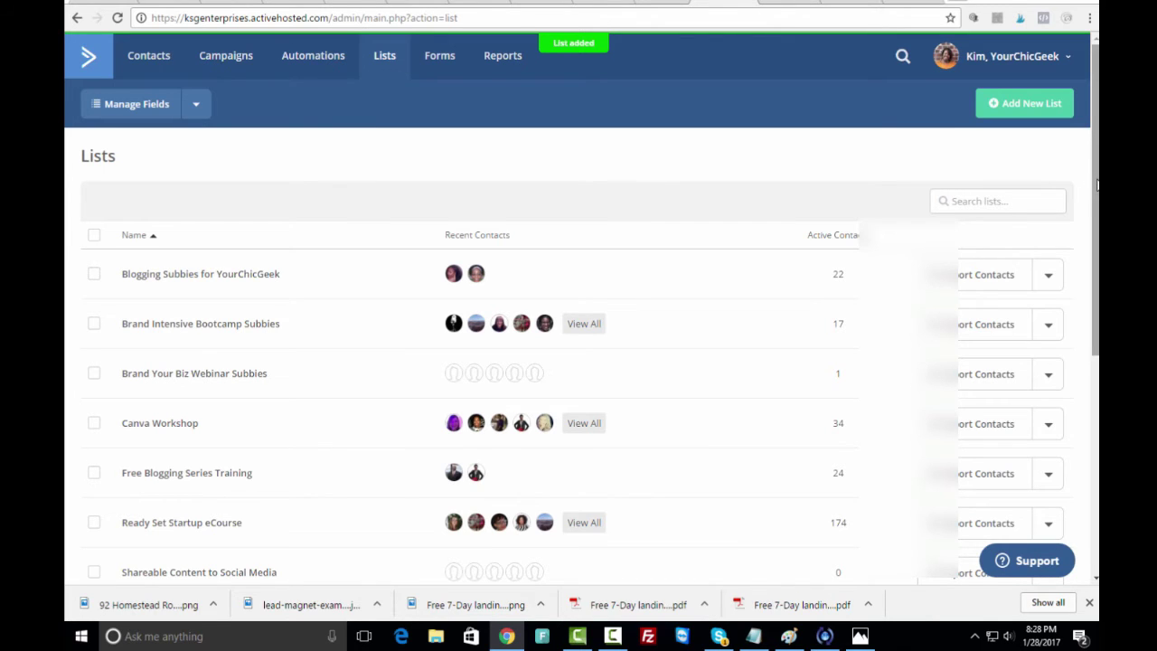
left_click_drag(1097, 185, 1087, 407)
scroll(1085, 414, "up", 5)
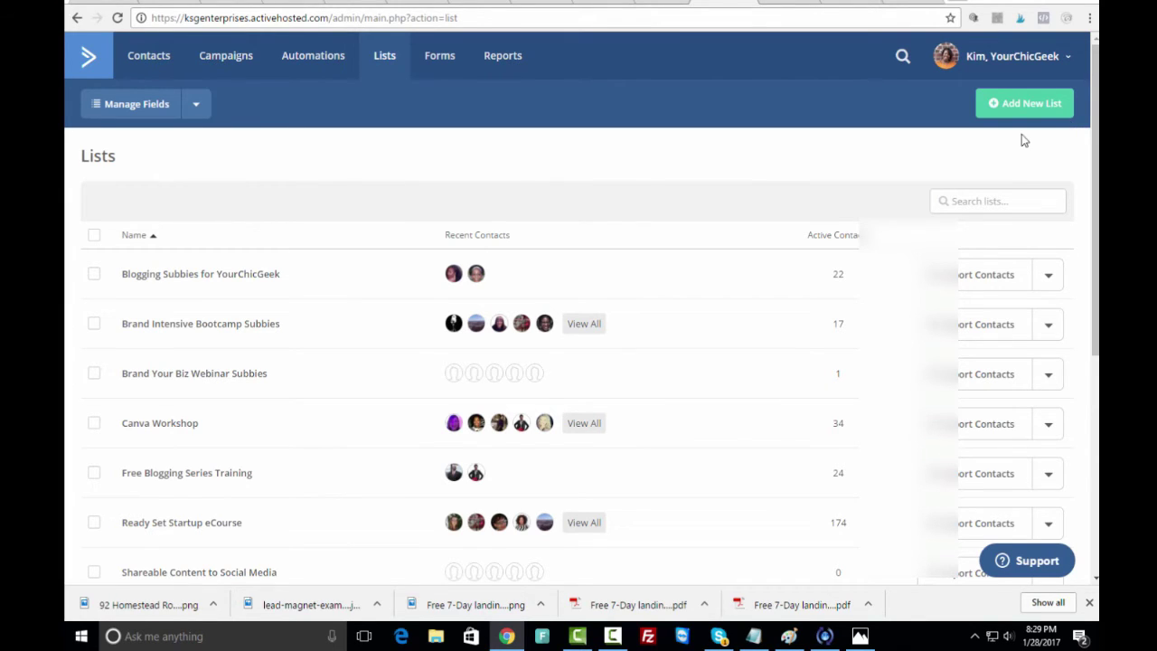
Start a new inline form named "Test YourChicGeek Form" that subscribes contacts to the YourChicGeek Test Email List
left_click(431, 68)
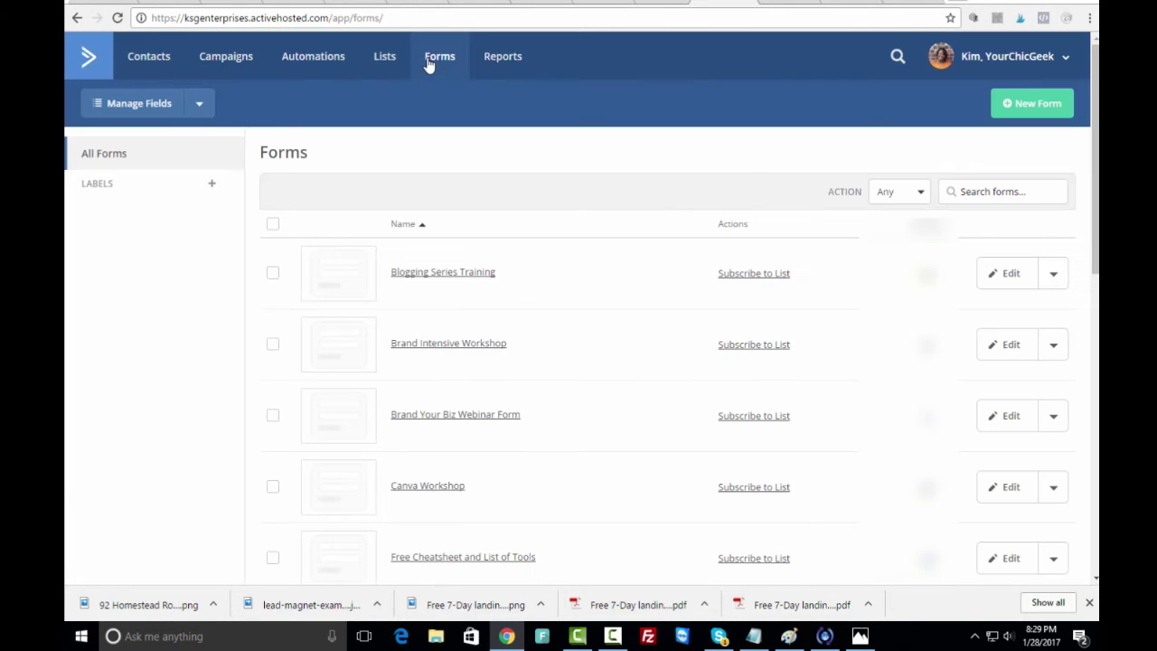
left_click(1034, 123)
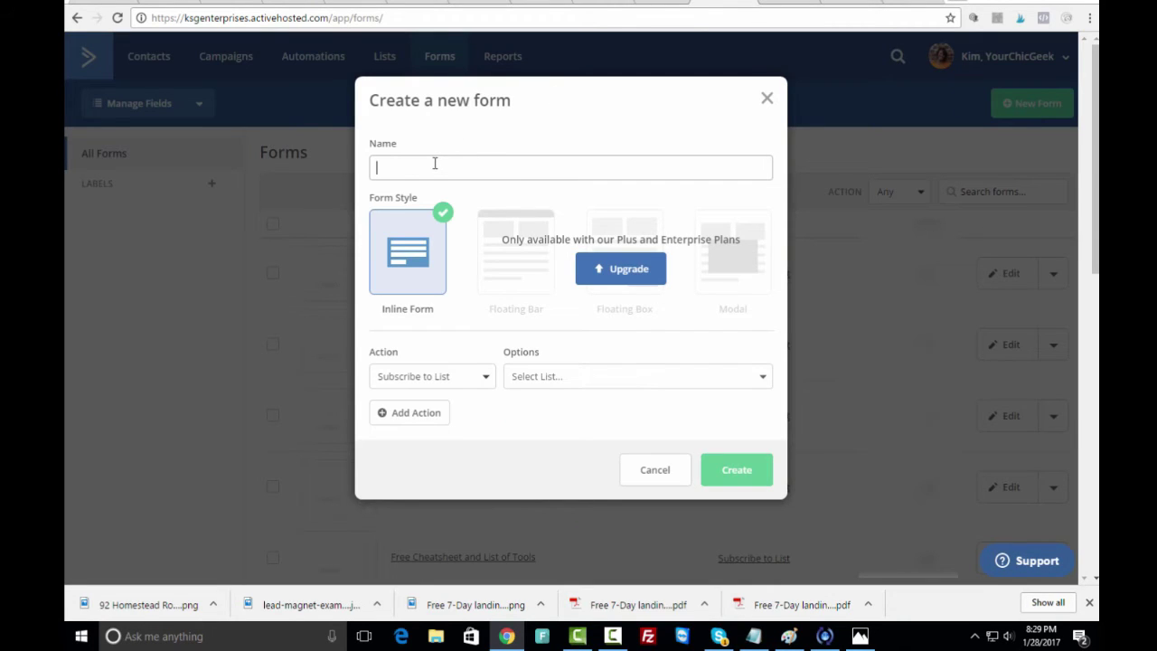
type("Test YourChicGeek Form")
left_click(486, 375)
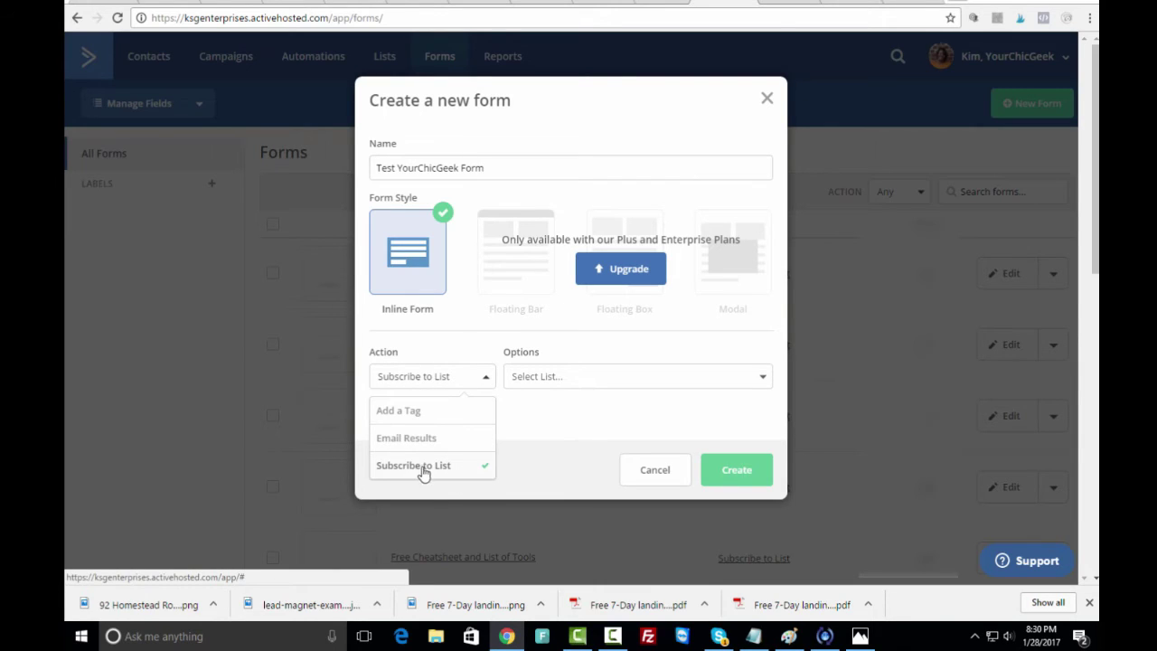
left_click(540, 438)
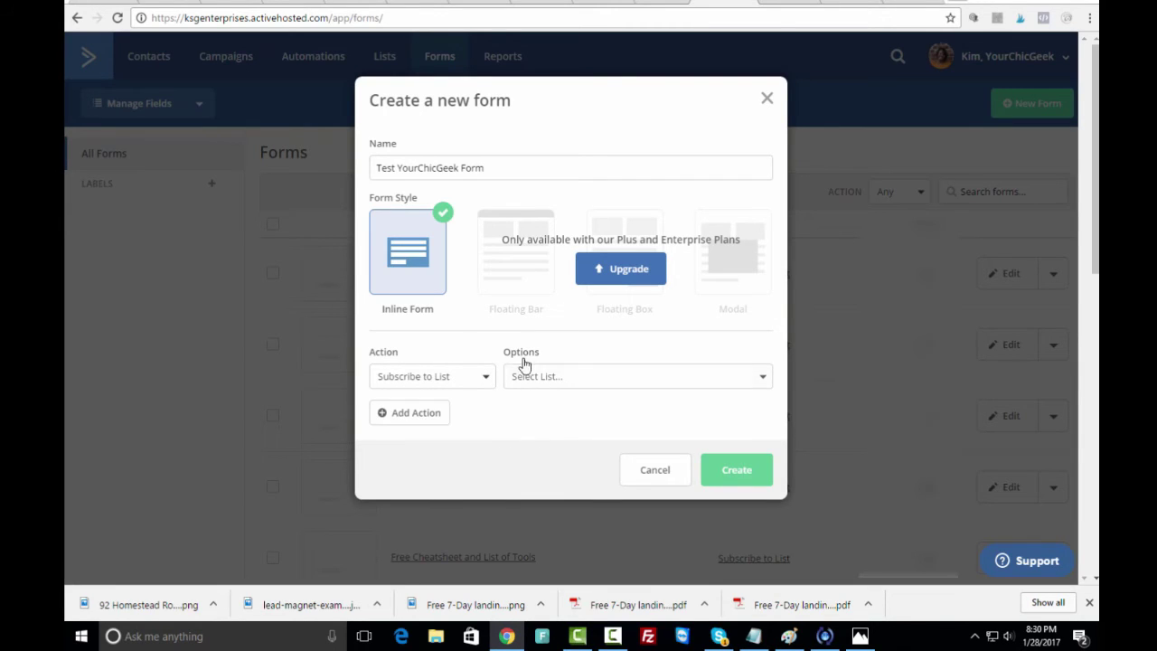
left_click(752, 385)
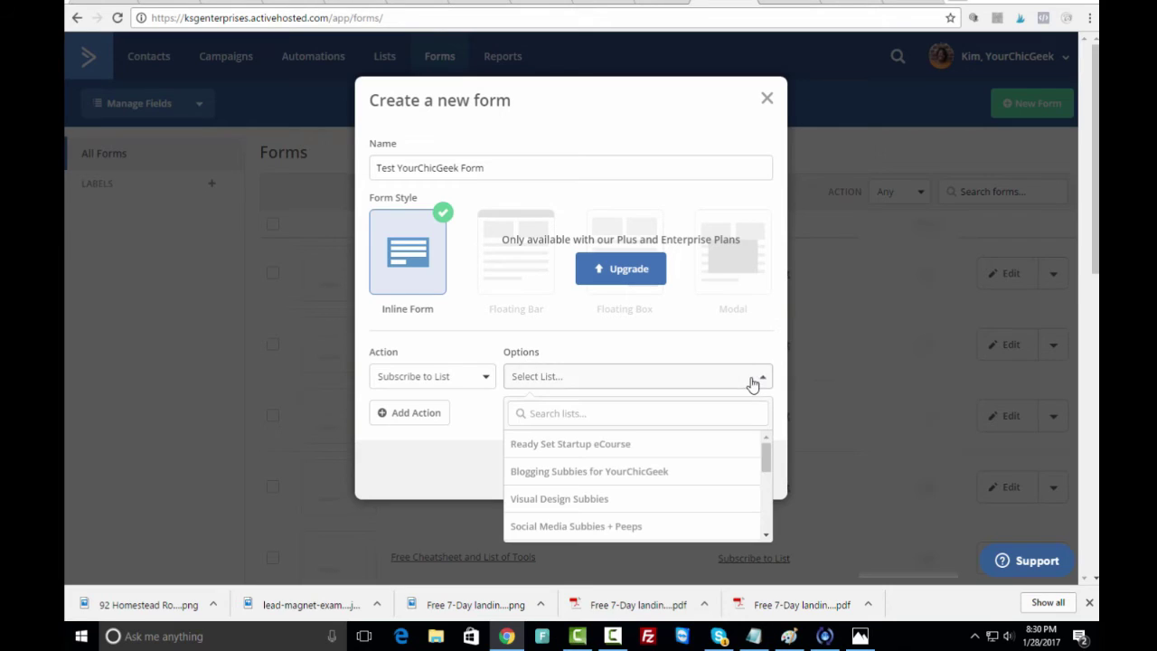
scroll(694, 497, "down", 6)
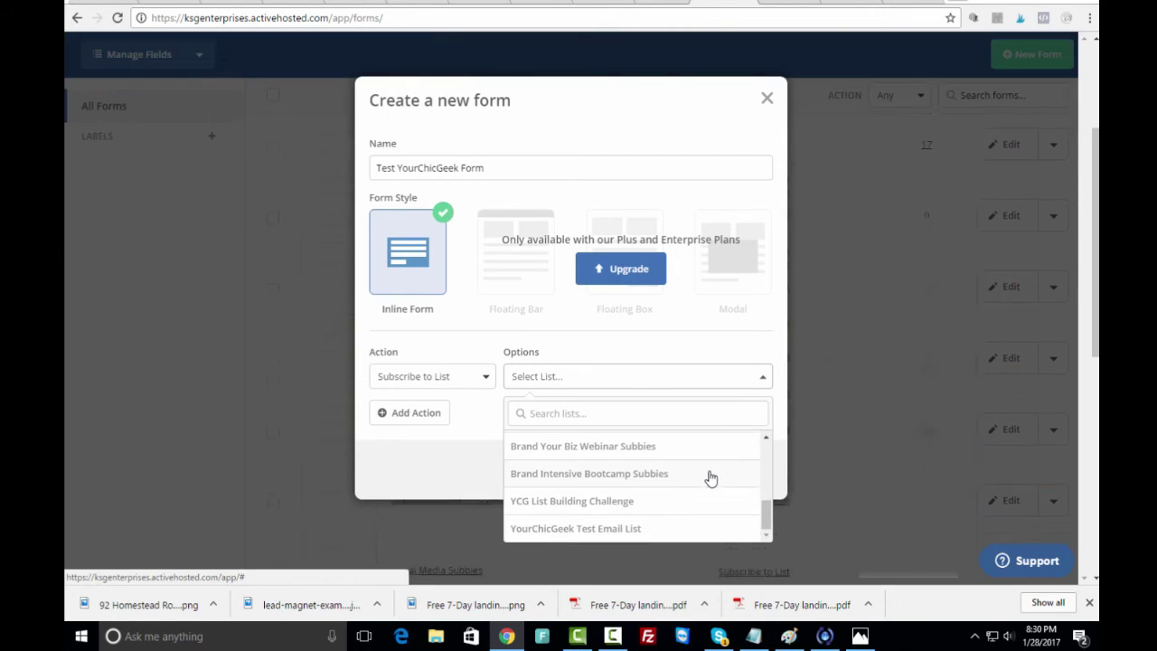
left_click(614, 529)
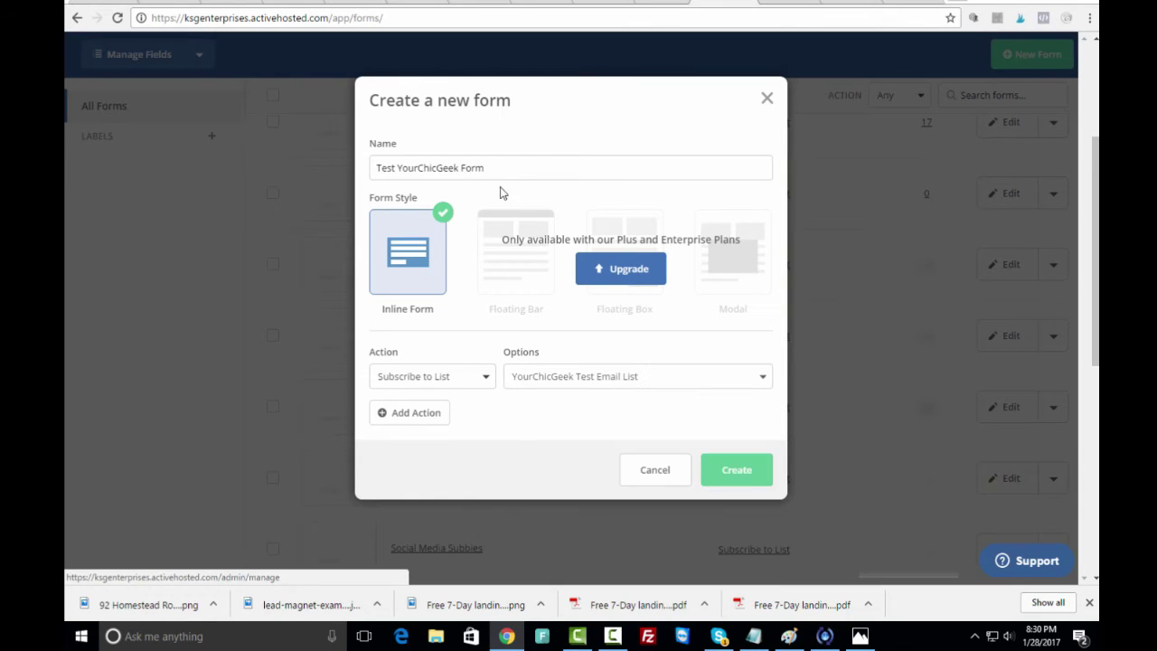
Change the new form's name to "YourChicGeek Test Email Form" and create the form
left_click_drag(506, 168, 281, 166)
type("Your")
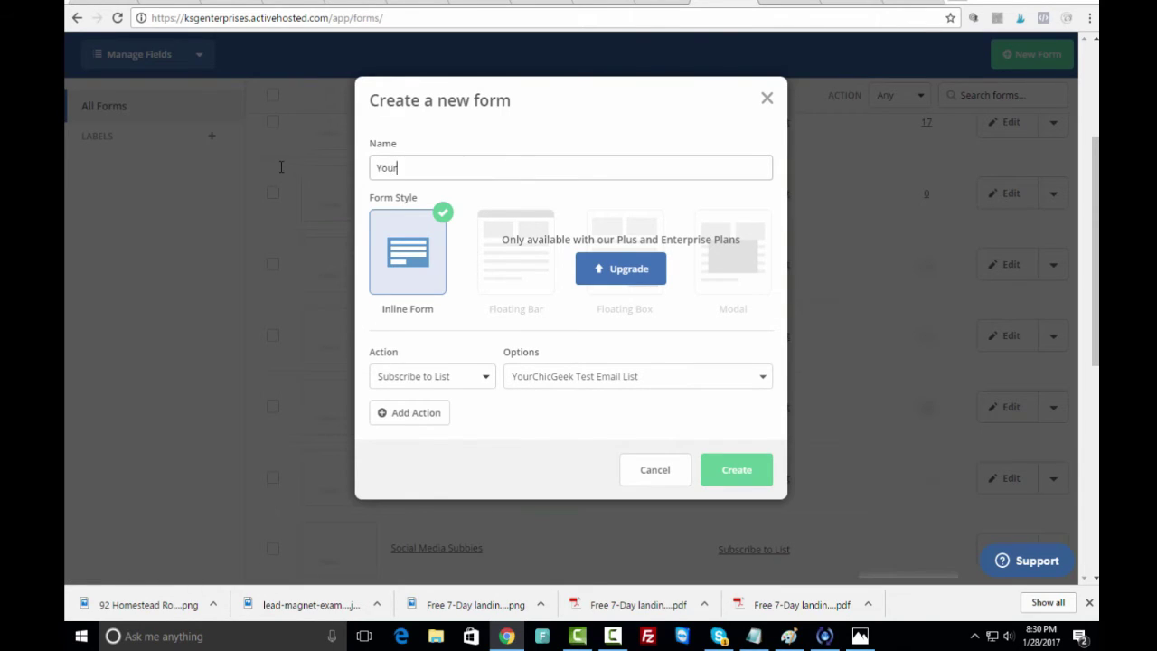
type("ChicGeek Test Email F")
type("omr")
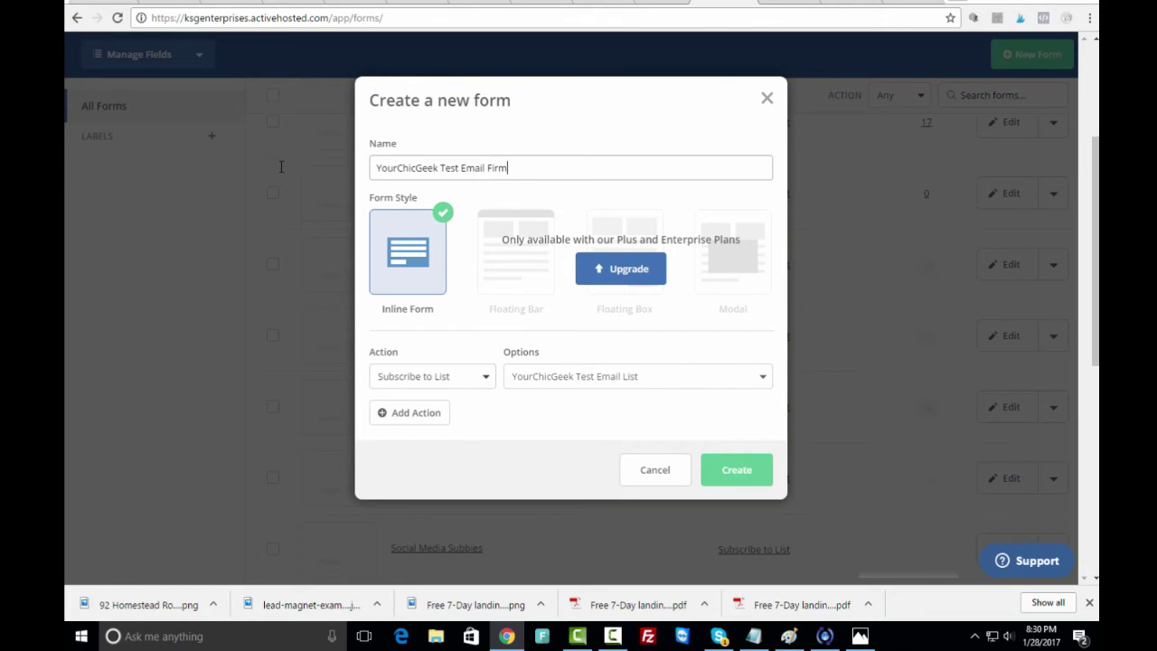
key("BackSpace")
key("BackSpace")
key("BackSpace")
type("orm")
left_click(739, 470)
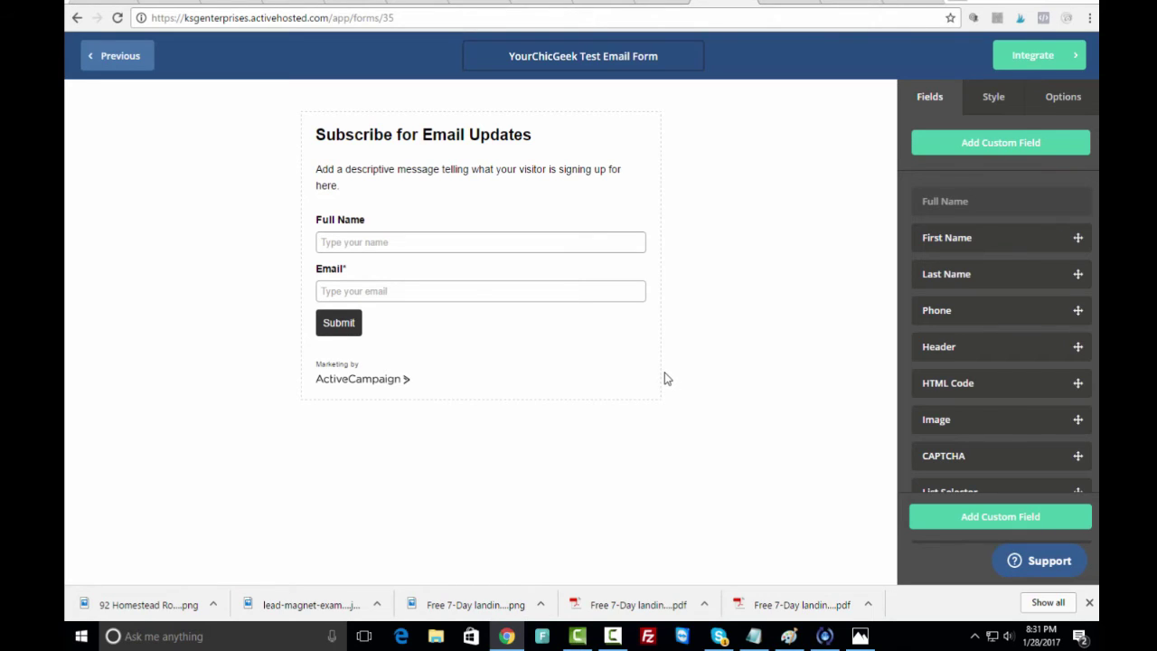
mouse_move(598, 213)
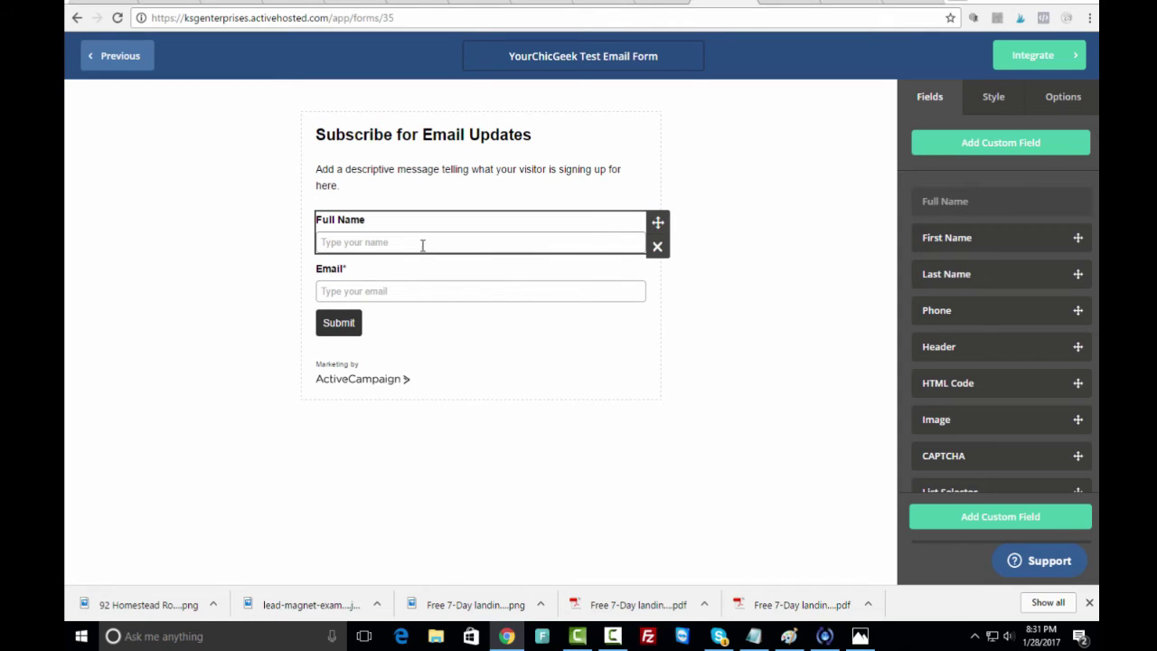
mouse_move(637, 233)
left_click(657, 248)
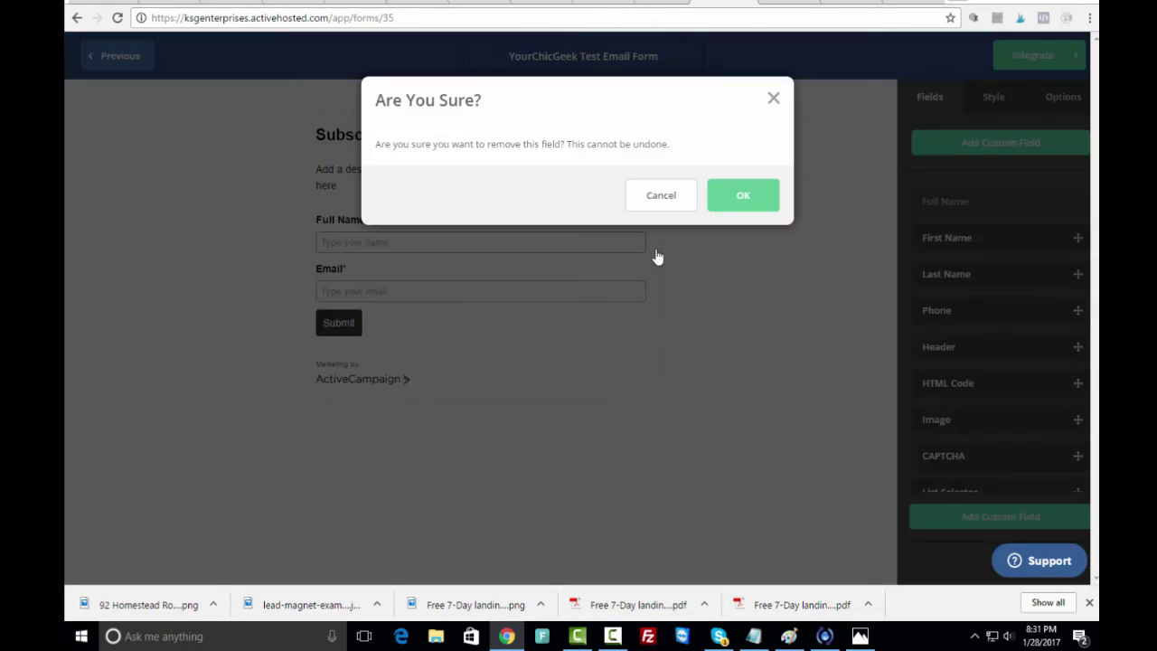
left_click(769, 97)
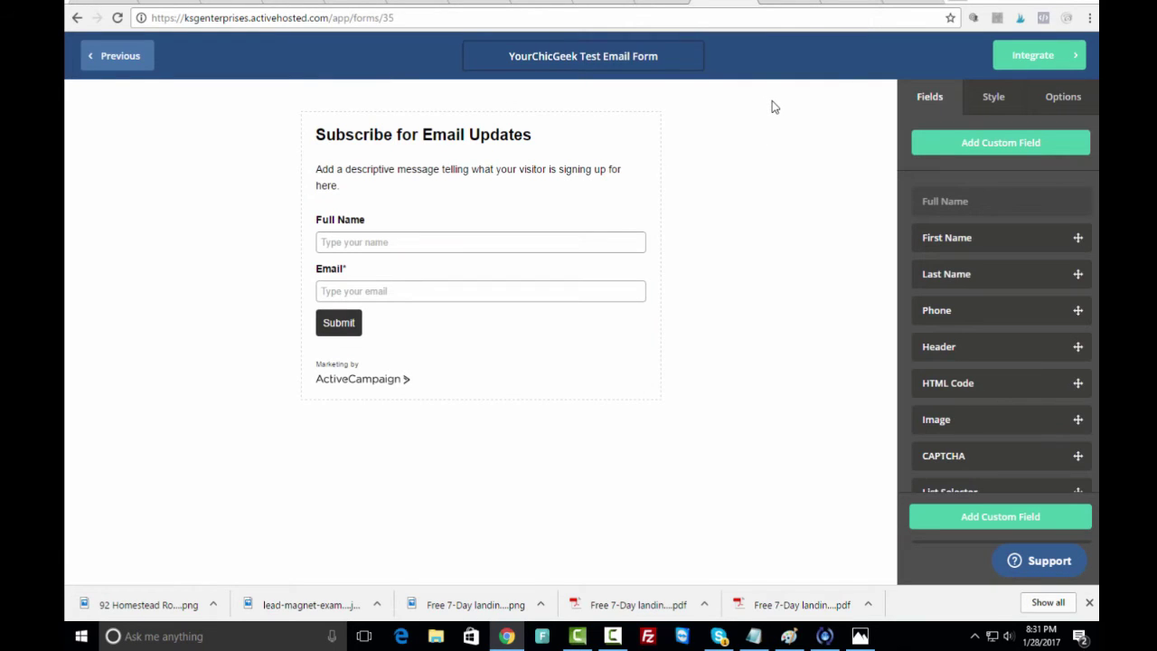
Remove the Full Name field from the form and add a First Name field above Email
mouse_move(485, 266)
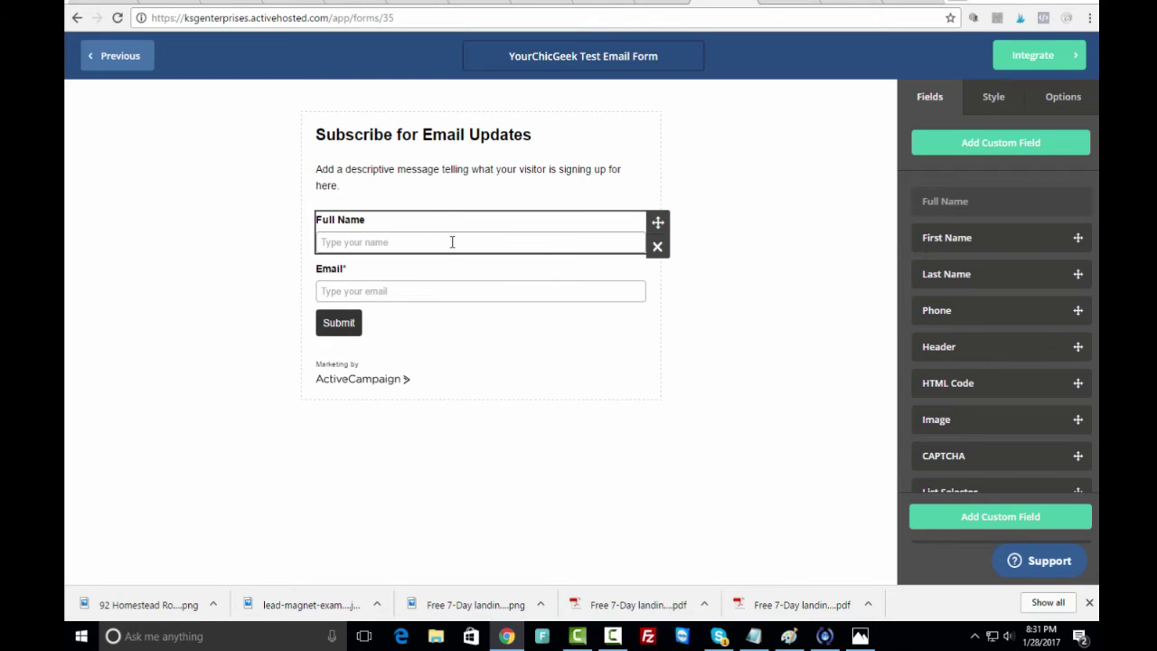
left_click(656, 248)
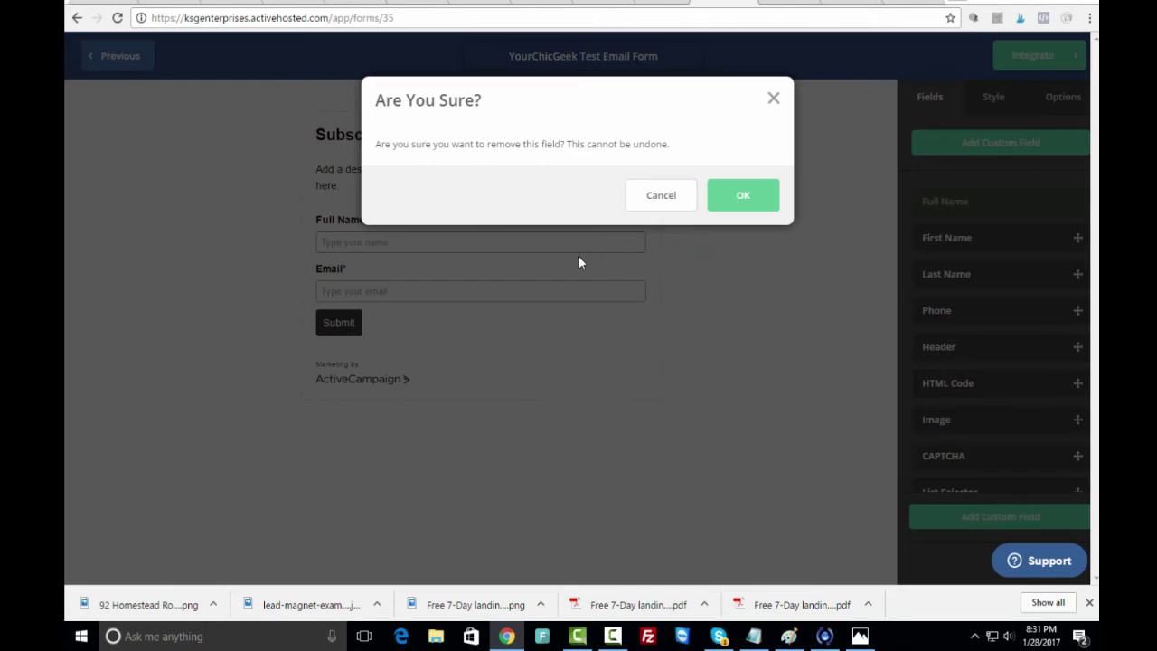
left_click(742, 201)
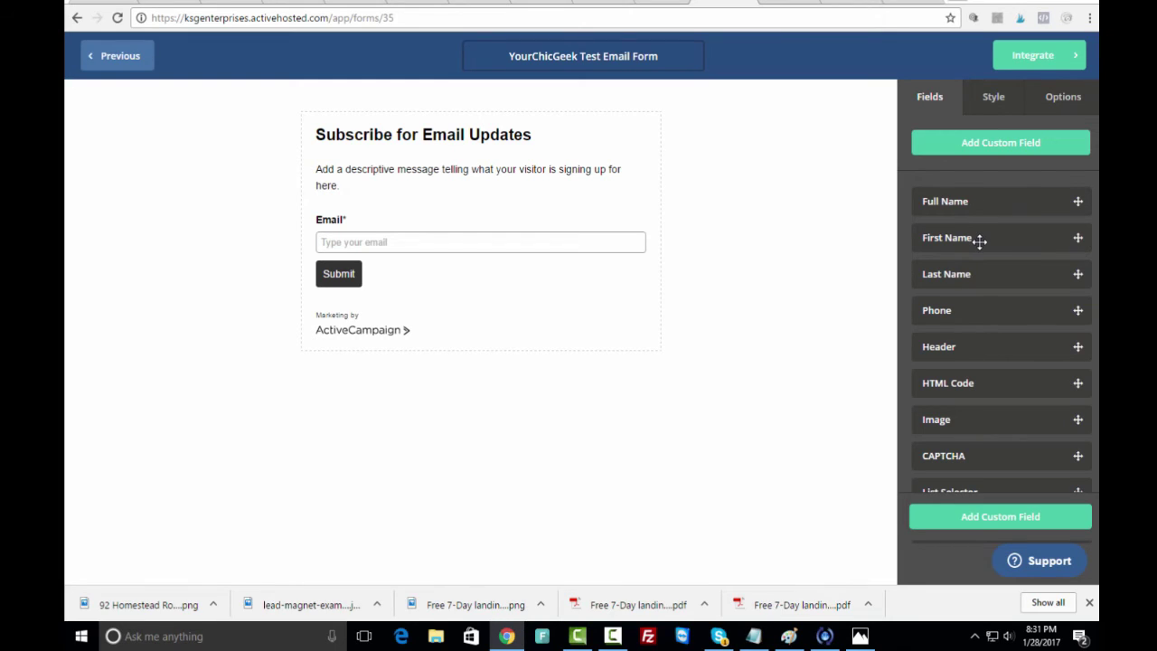
left_click_drag(980, 241, 411, 214)
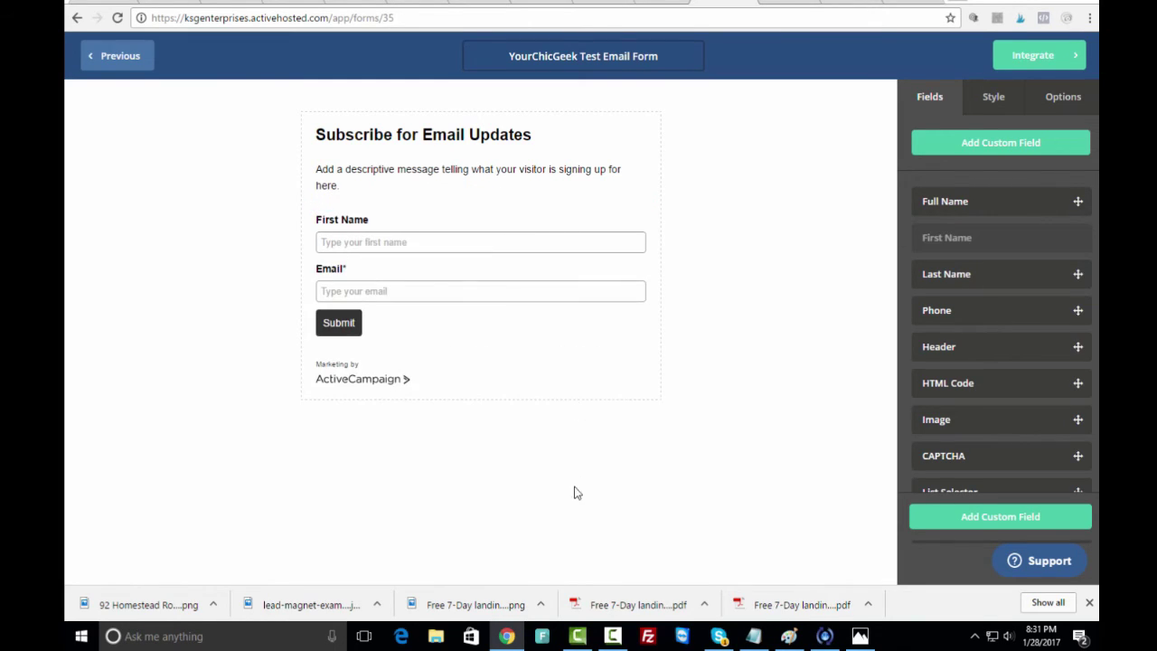
mouse_move(383, 168)
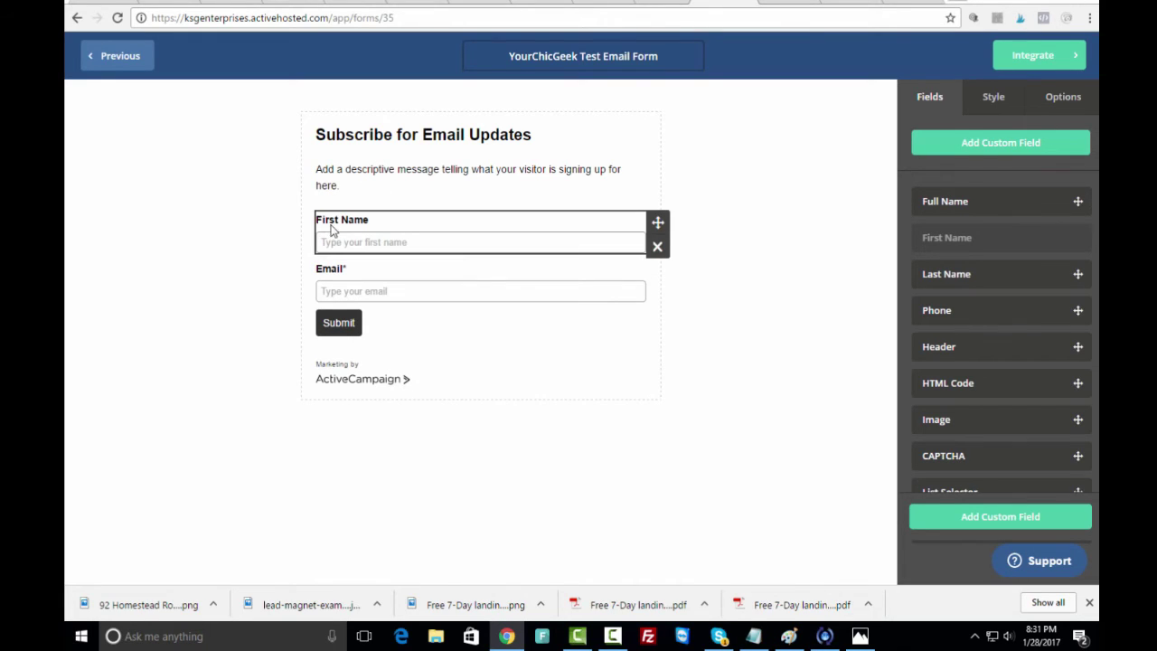
mouse_move(393, 276)
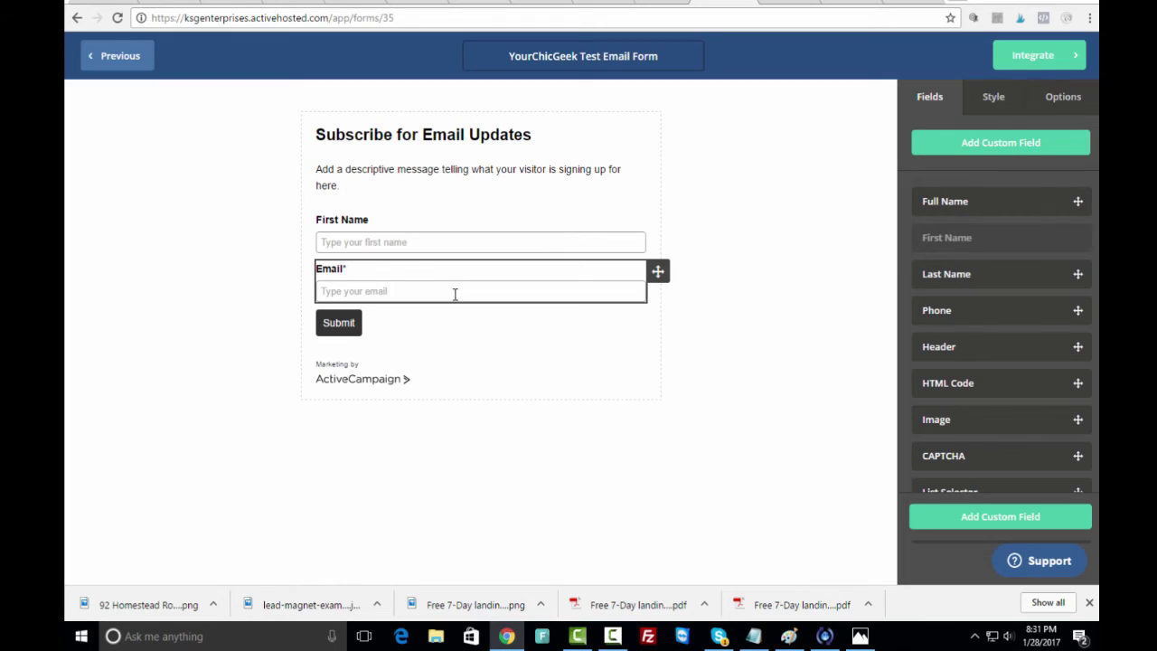
Look through the form's style settings, from layout and colours down to custom CSS and branding
left_click(997, 111)
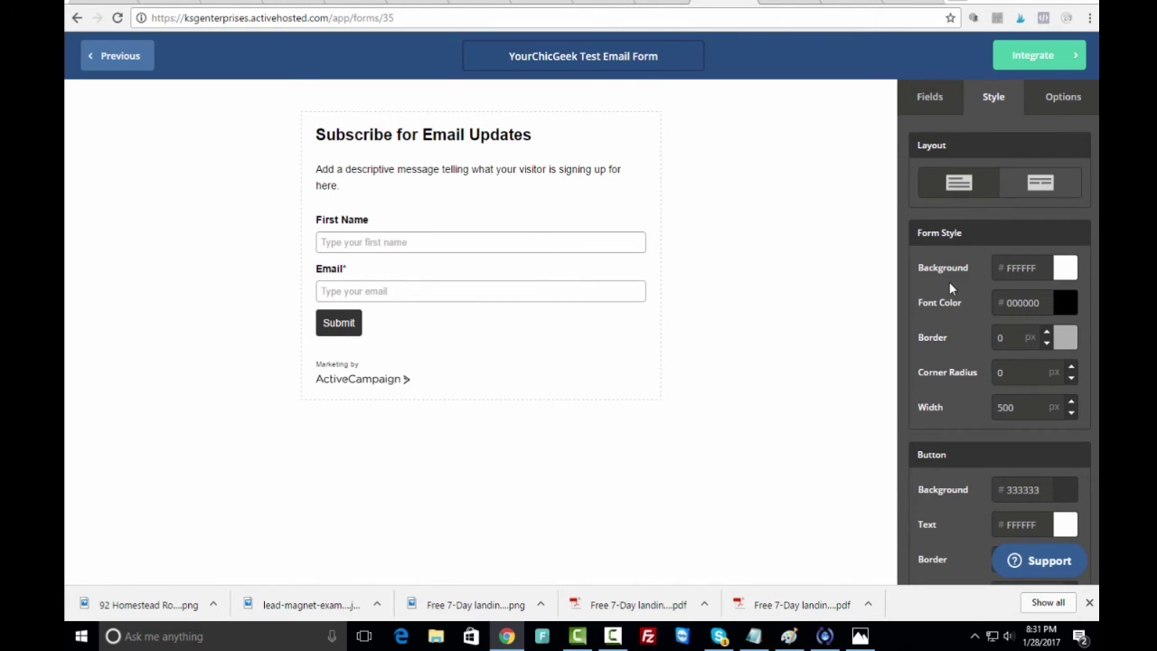
scroll(931, 443, "down", 2)
scroll(945, 416, "down", 2)
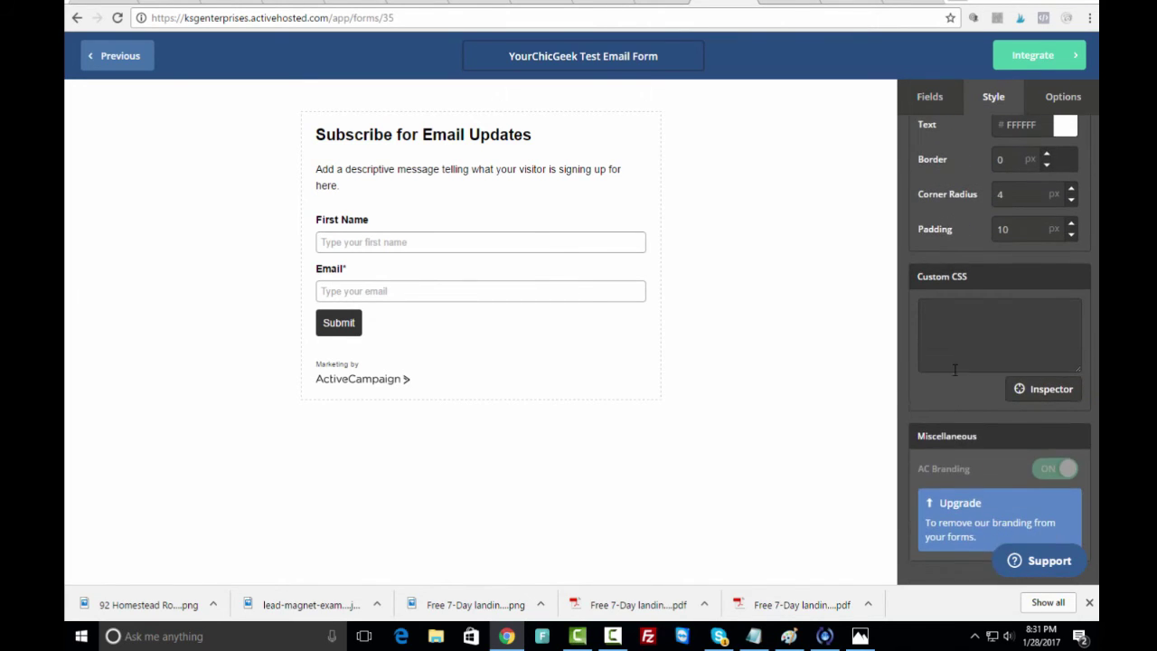
Return to the form's field list and proceed to the form's integration options
scroll(953, 369, "up", 5)
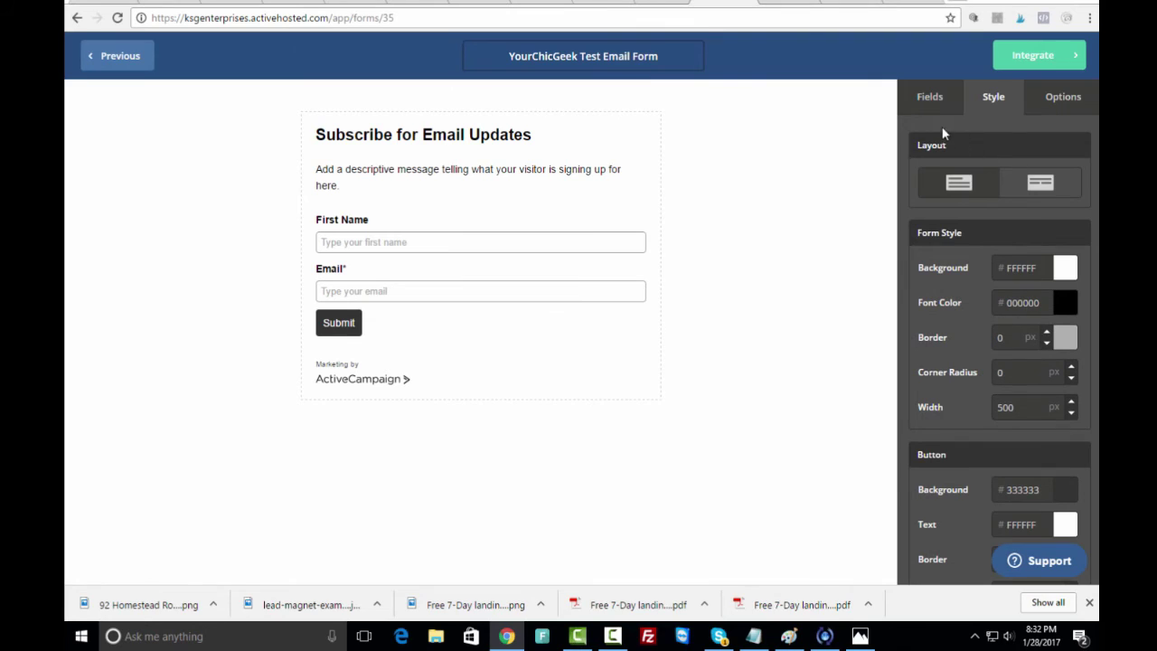
left_click(928, 97)
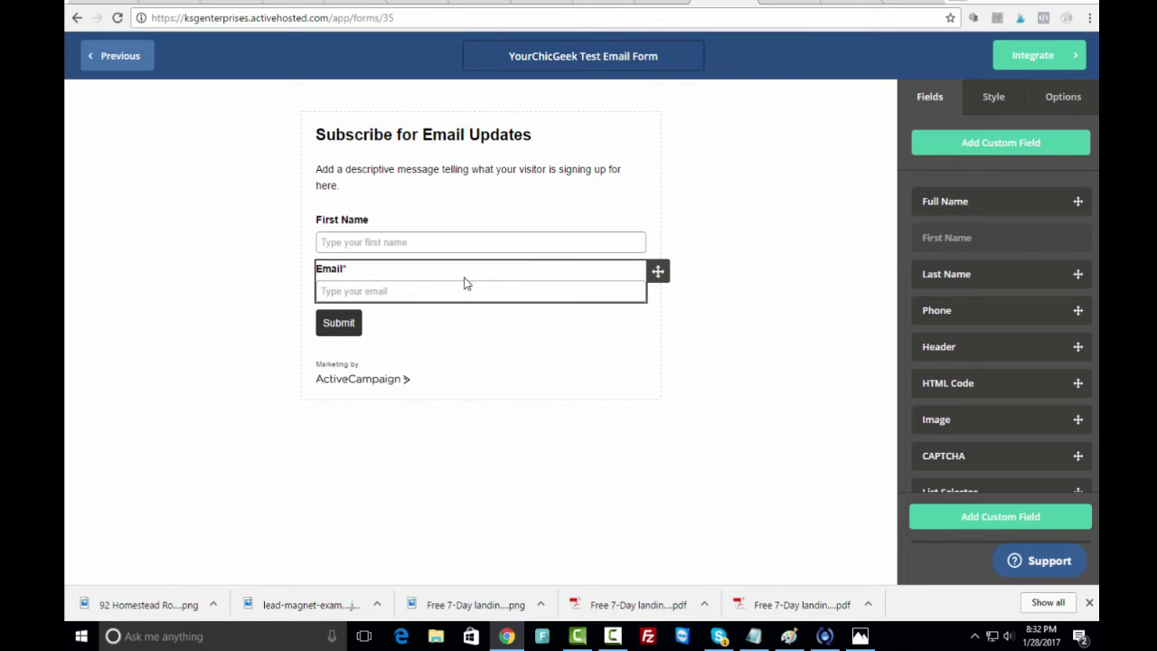
left_click(1046, 65)
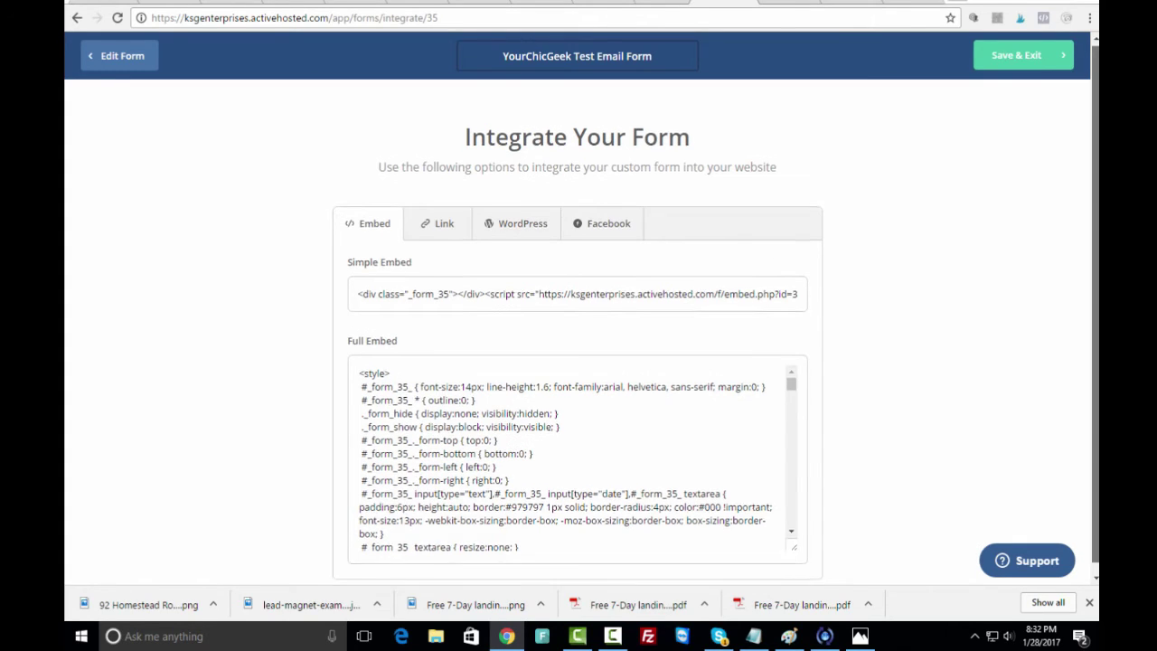
Copy the form's entire Full Embed code
scroll(1095, 308, "down", 1)
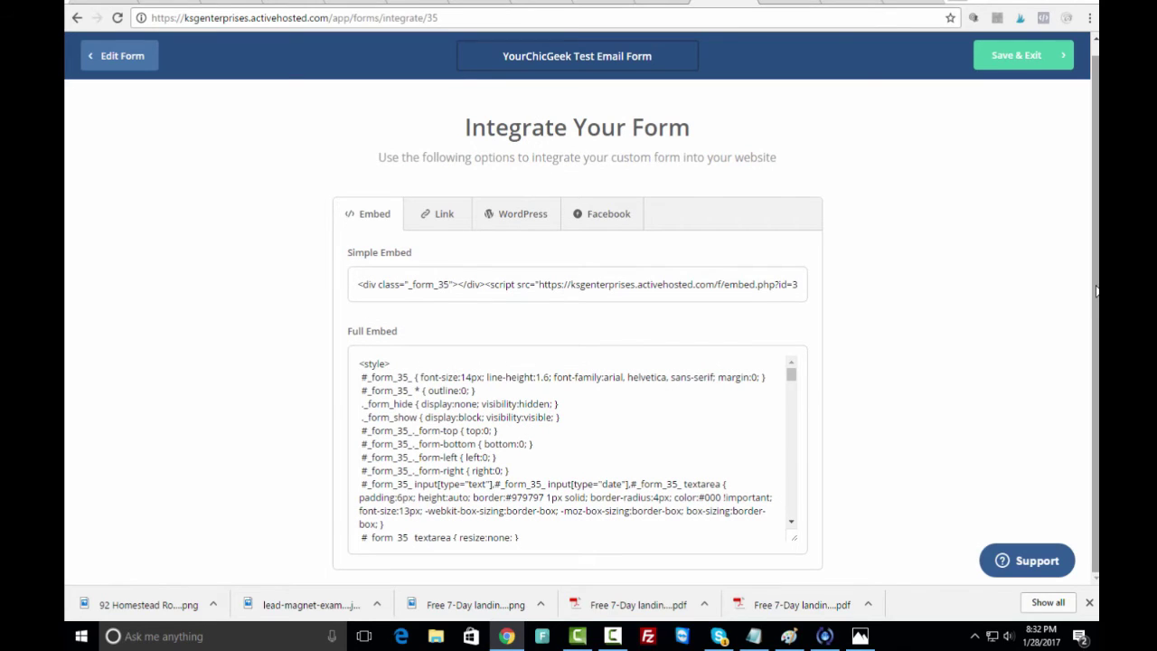
left_click(364, 361)
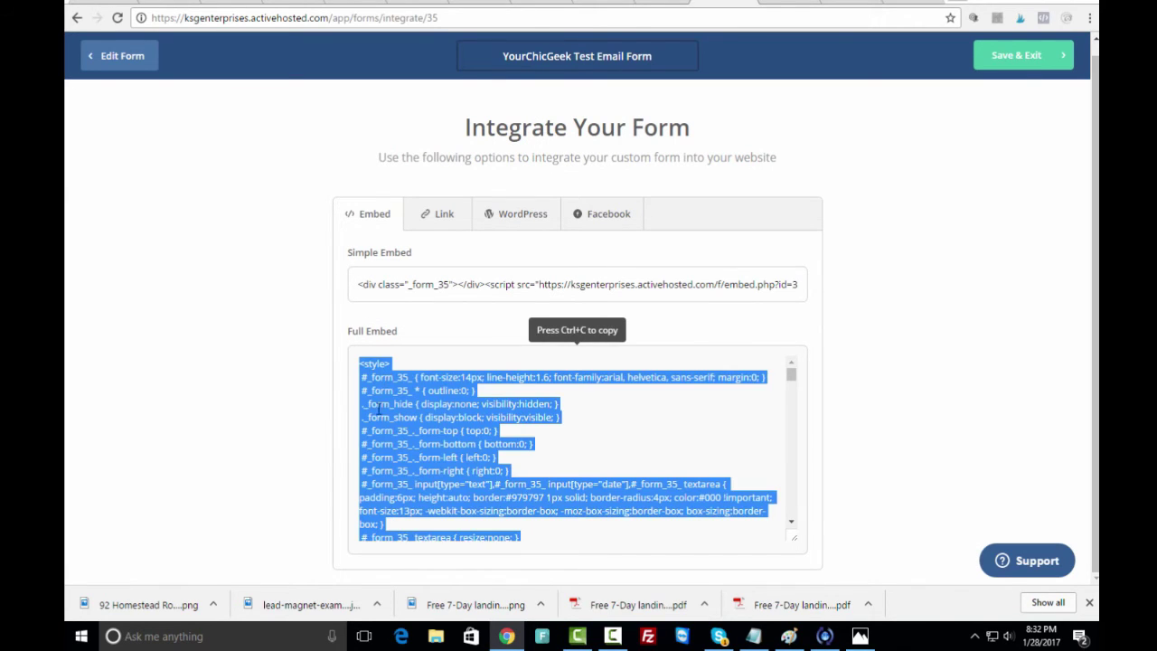
scroll(488, 402, "down", 4)
scroll(494, 473, "up", 5)
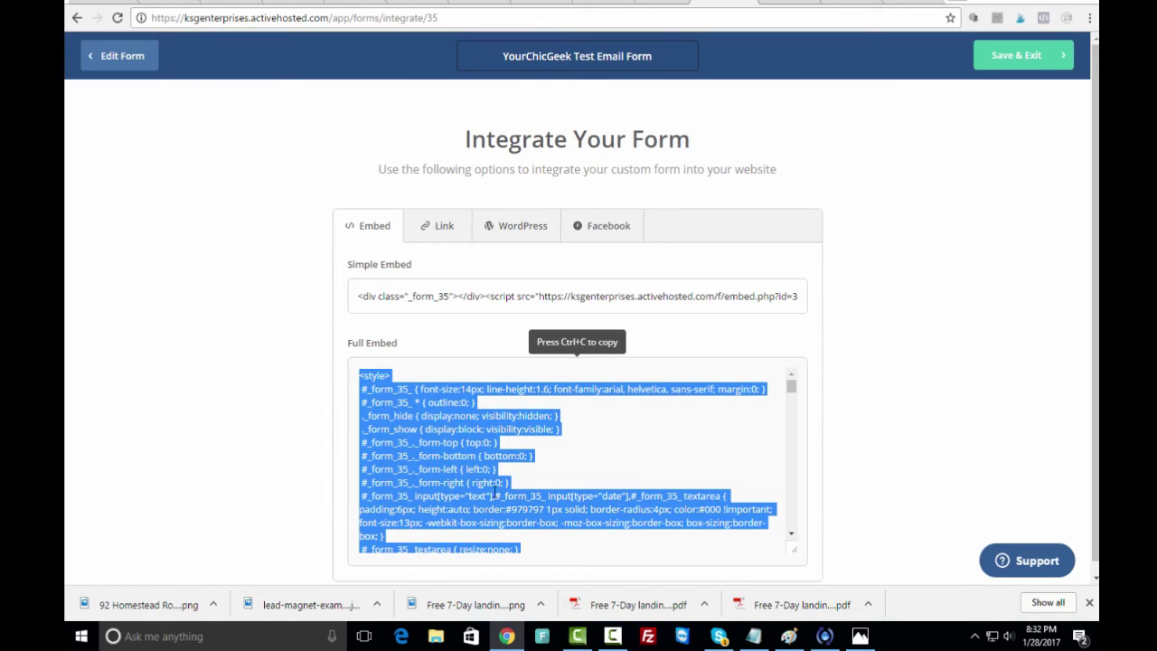
right_click(438, 443)
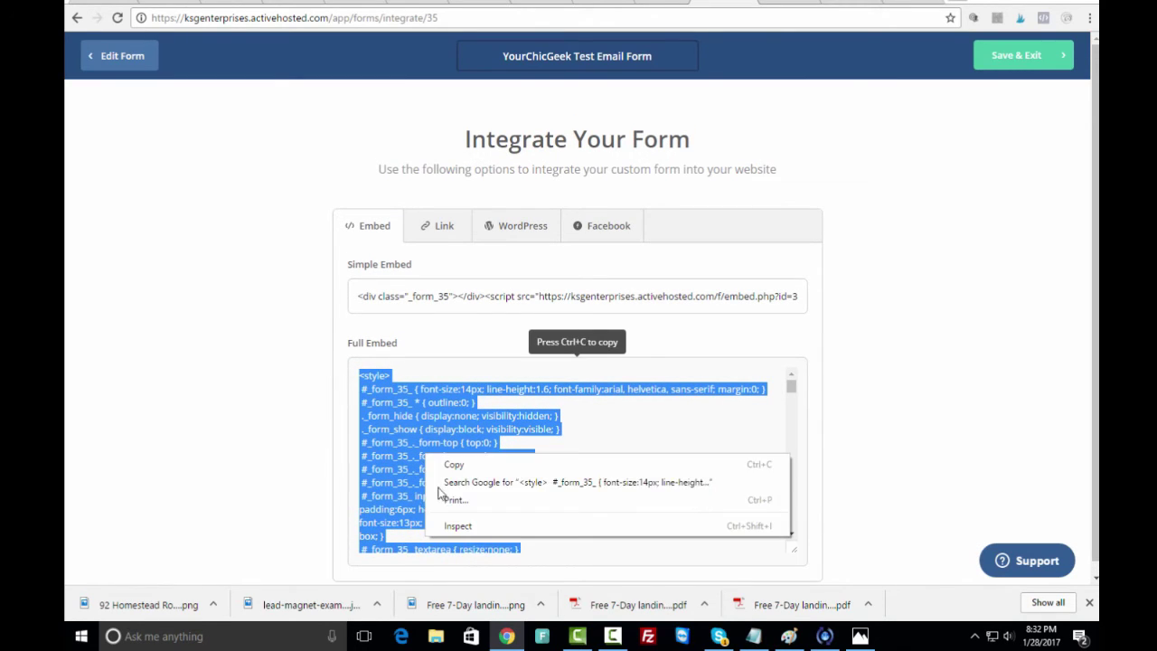
left_click(460, 464)
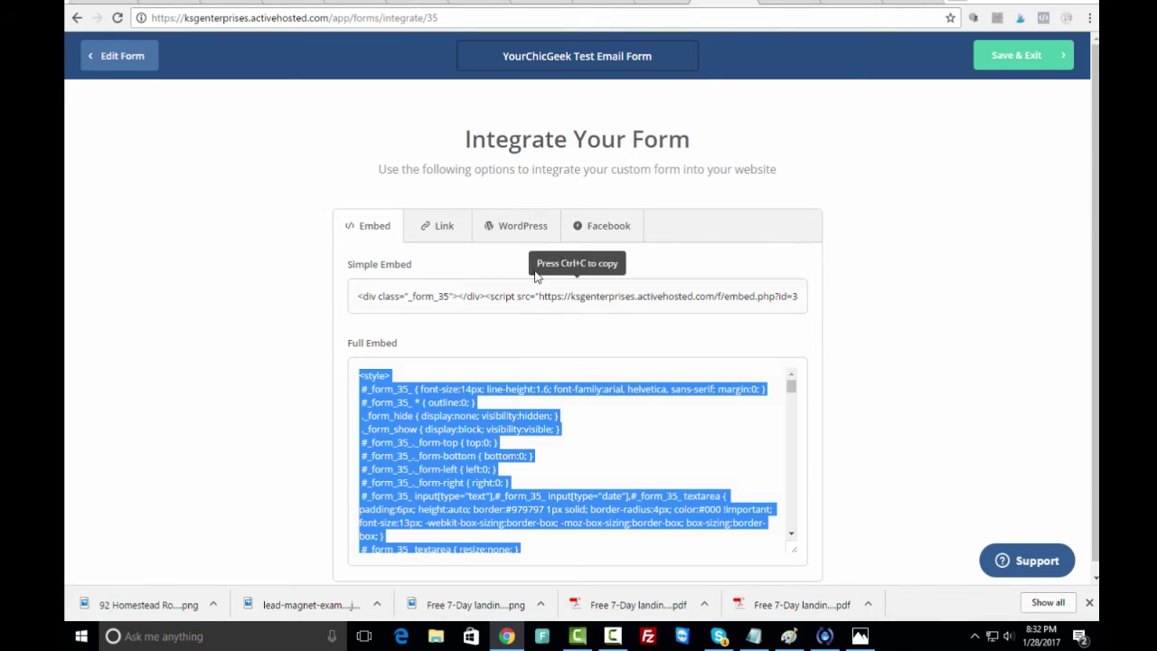
Look through the form's other integration options: the shareable link, the WordPress plugin and the Facebook page form
left_click(433, 232)
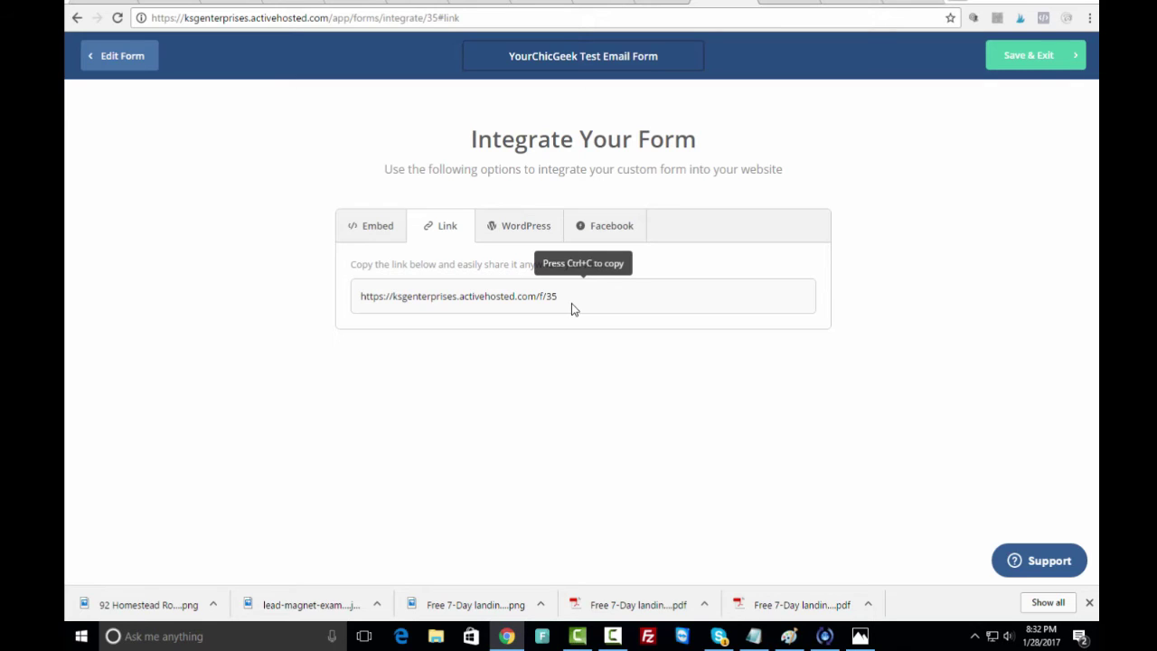
left_click(515, 226)
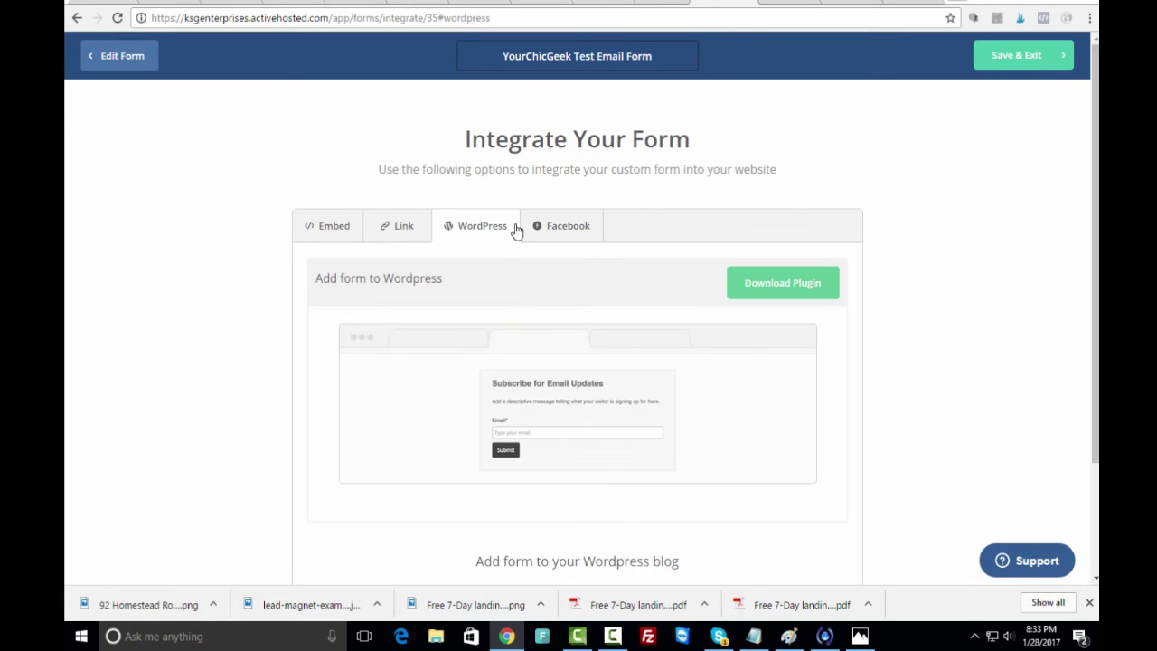
scroll(507, 337, "down", 3)
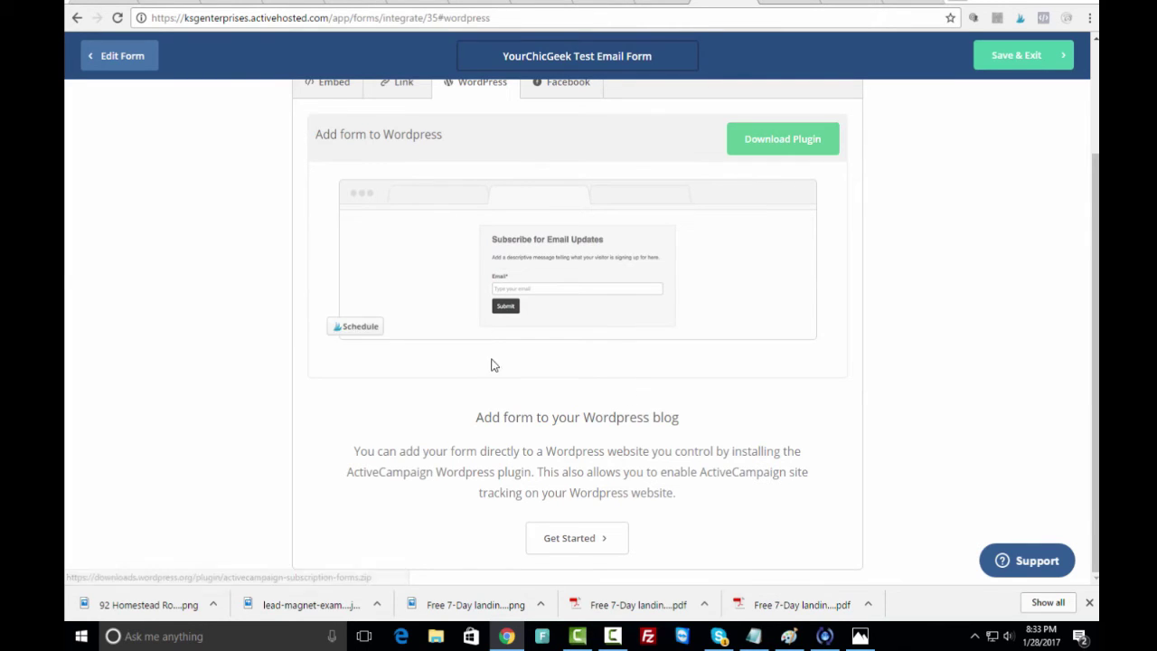
scroll(480, 416, "up", 2)
scroll(495, 451, "down", 2)
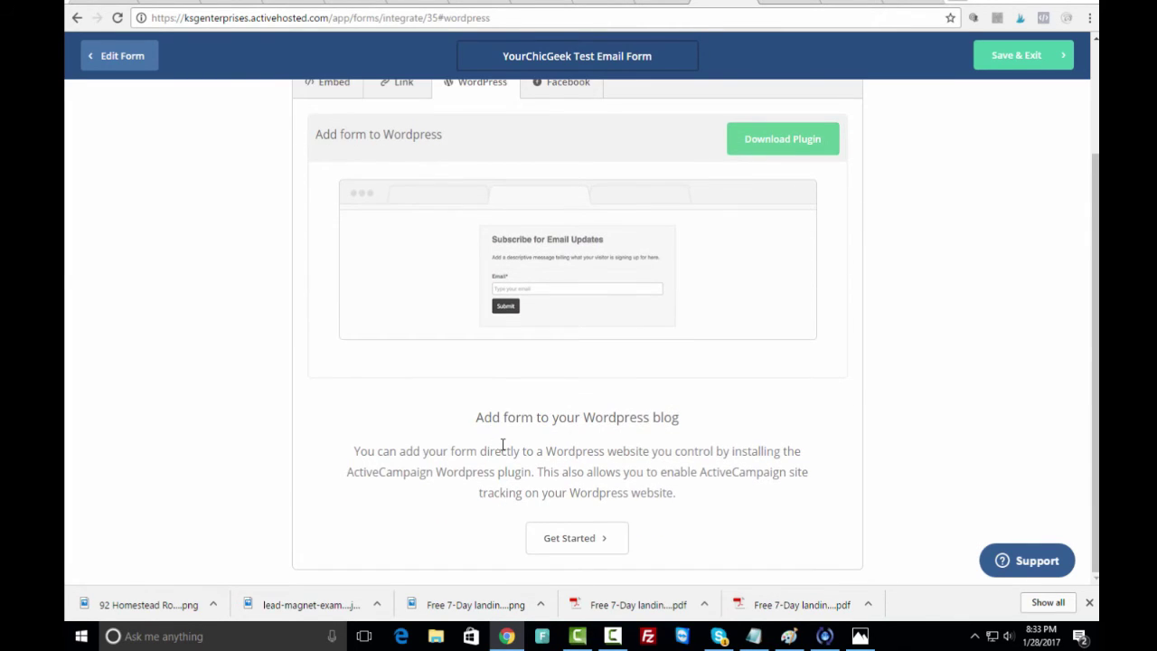
scroll(502, 444, "up", 4)
left_click(562, 228)
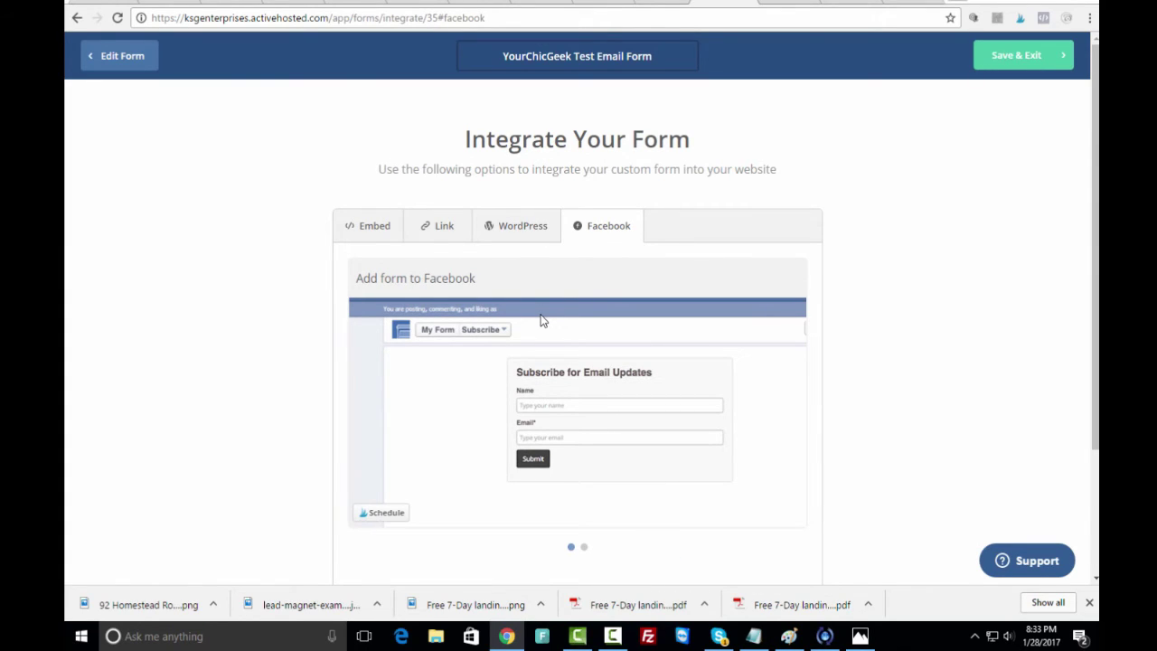
scroll(547, 339, "down", 2)
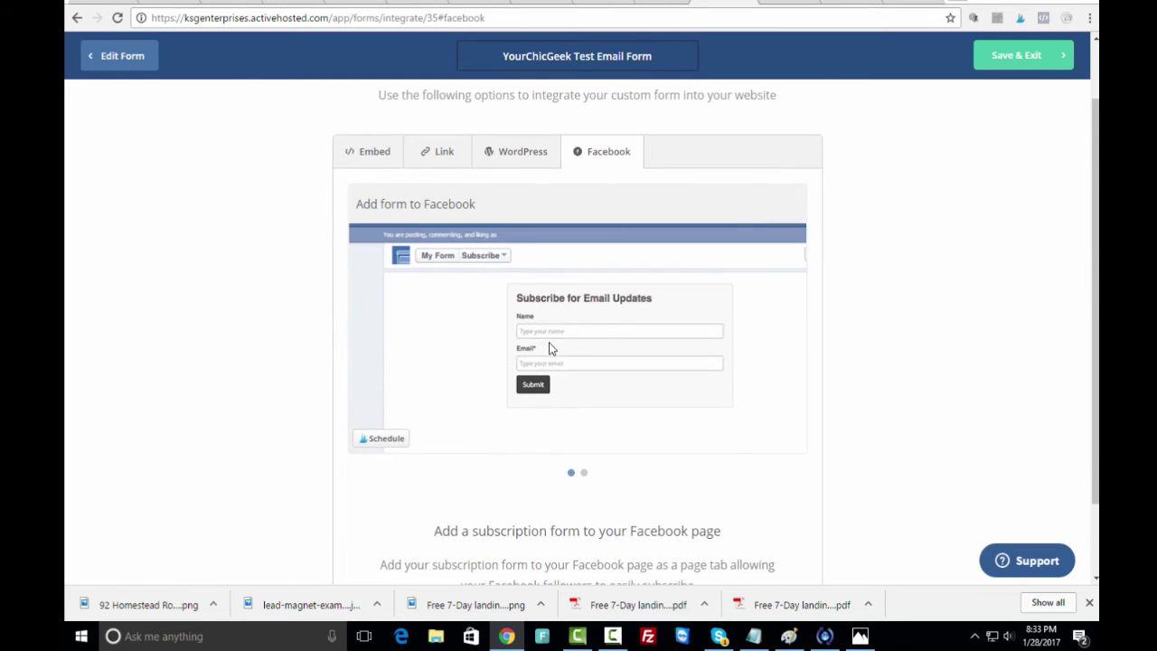
scroll(554, 344, "up", 2)
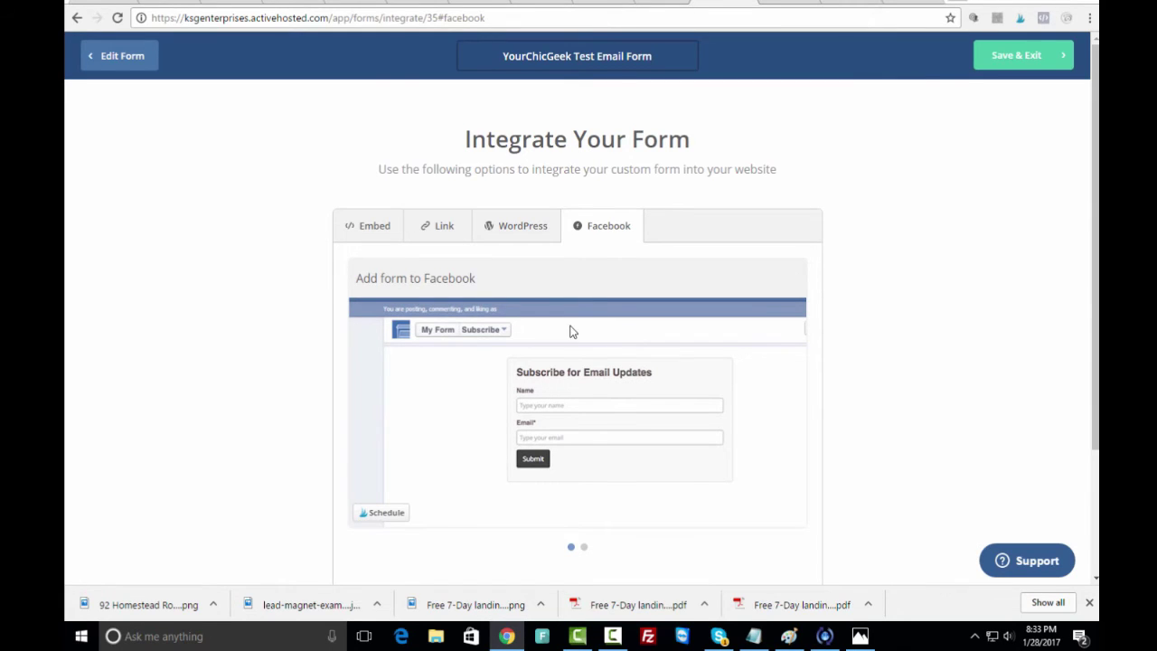
scroll(953, 312, "down", 2)
scroll(955, 310, "up", 2)
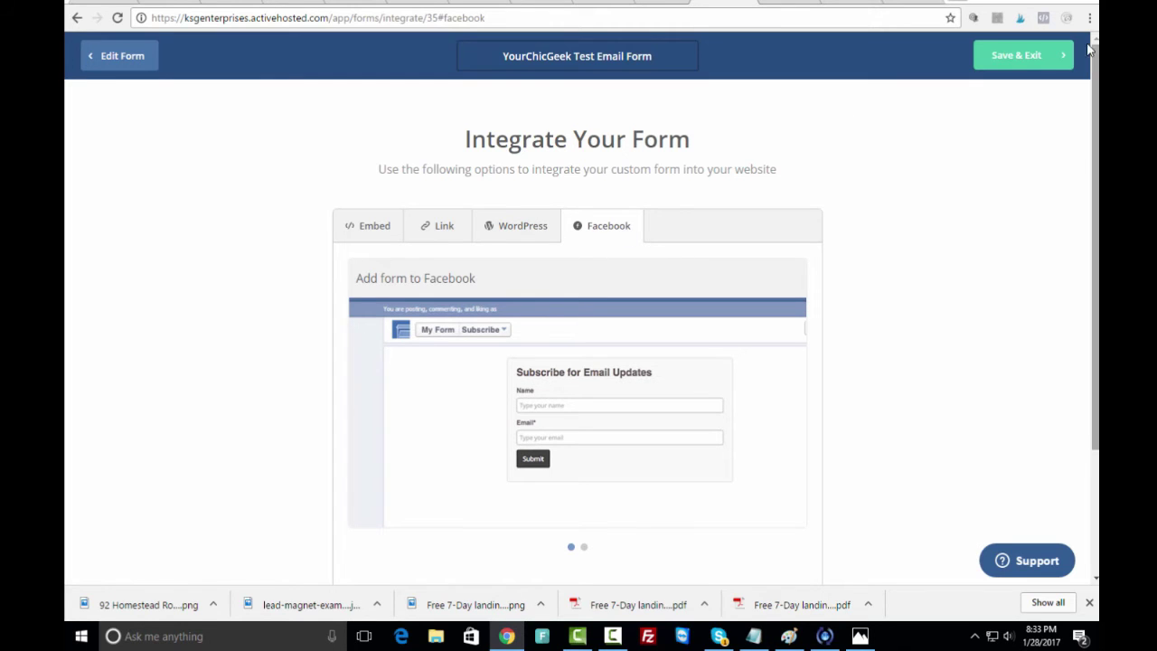
Save and exit the form, then reopen YourChicGeek Test Email Form from the list of all forms
left_click(1044, 58)
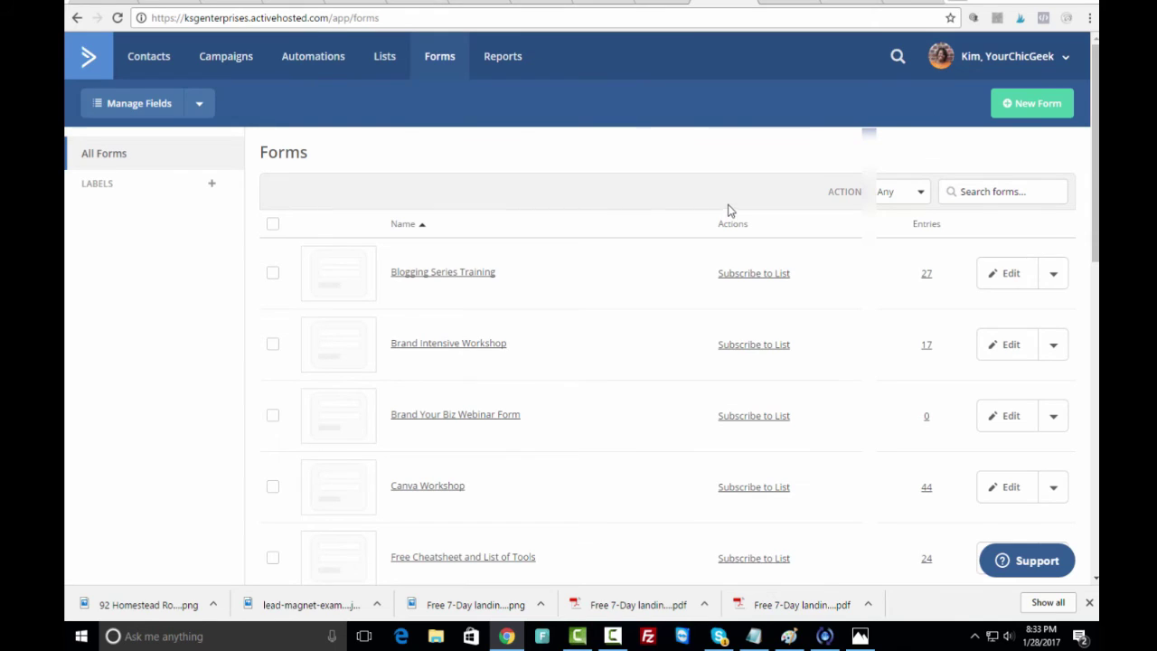
left_click_drag(1094, 152, 1085, 444)
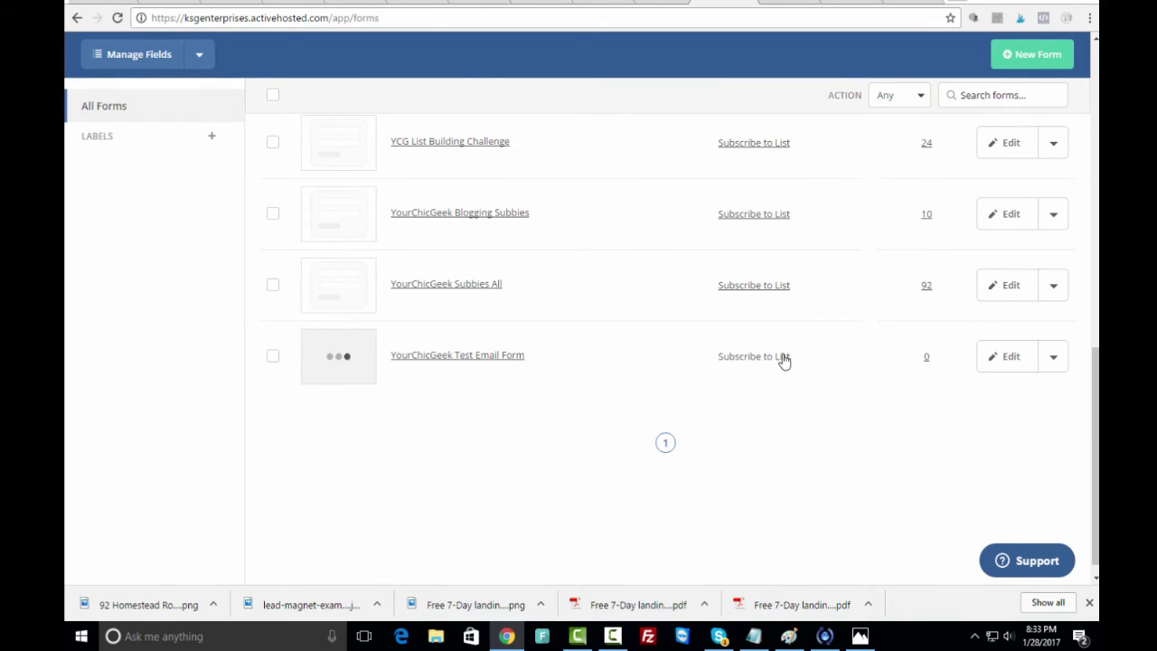
left_click(677, 360)
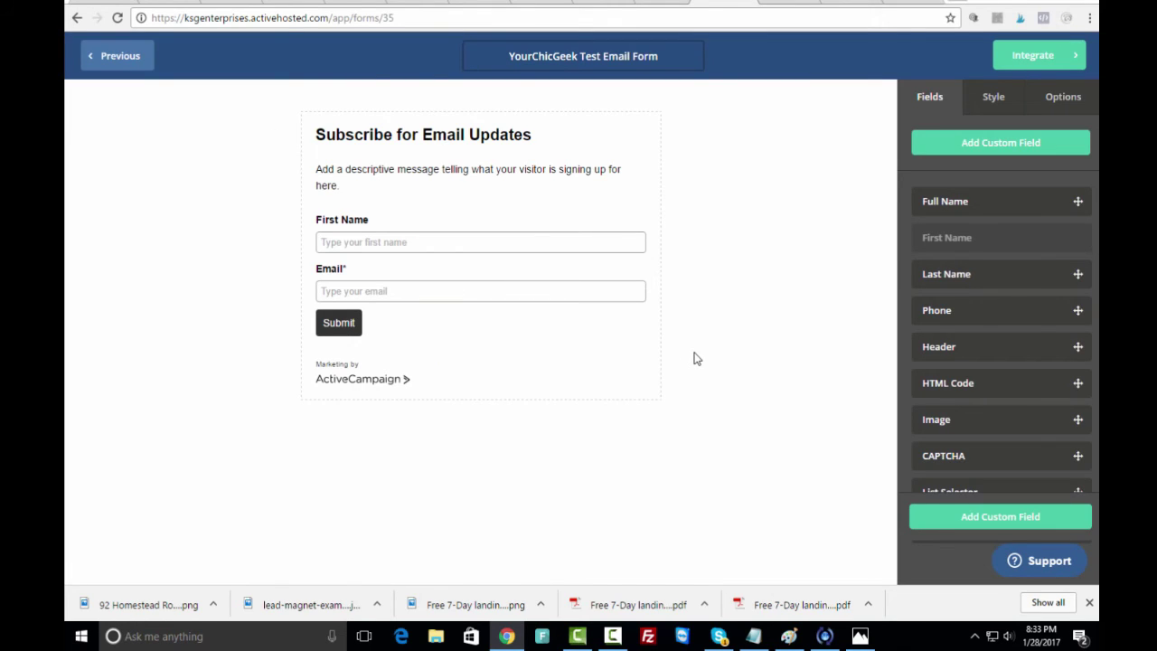